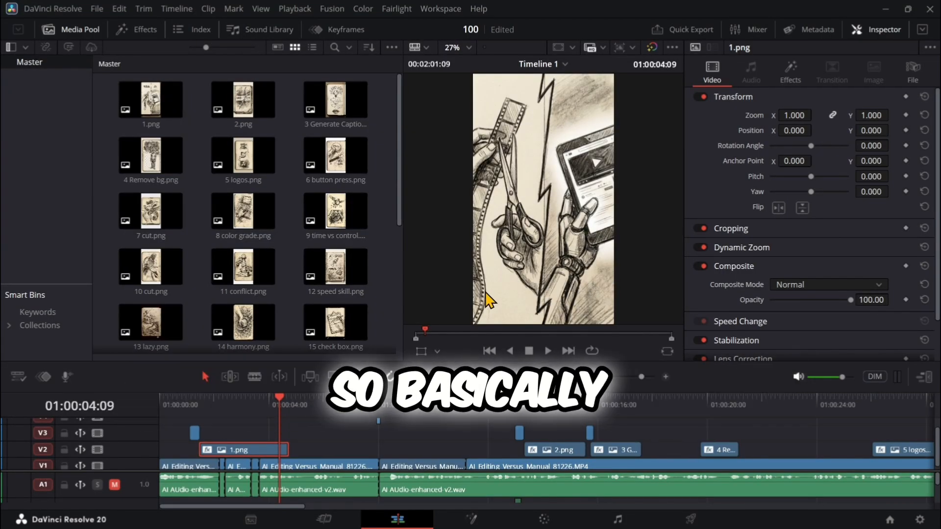
# - Play back the existing 1.png, 2.png and 3 Generate Captions image clips on Timeline 1 to examine their zoom motion
pyautogui.moveTo(278, 398); pyautogui.dragTo(199, 396)
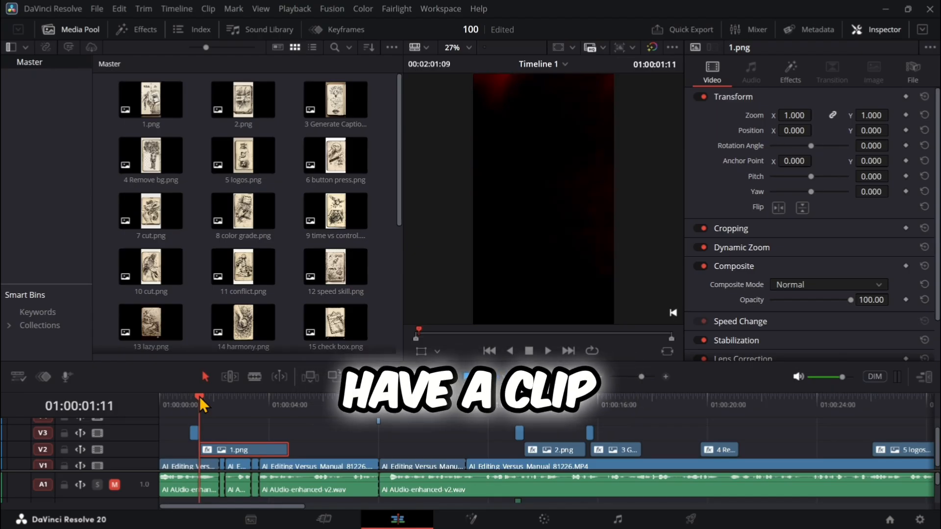
pyautogui.click(549, 352)
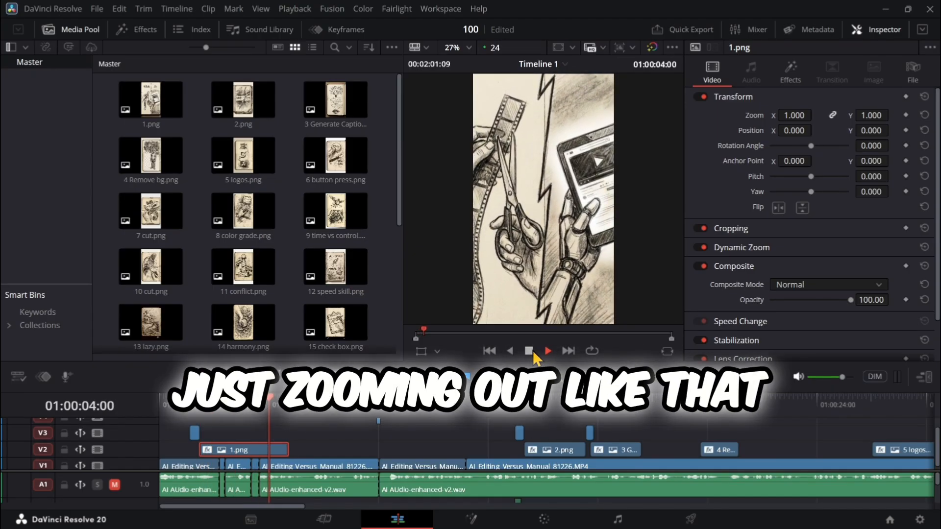
pyautogui.click(532, 351)
pyautogui.click(525, 403)
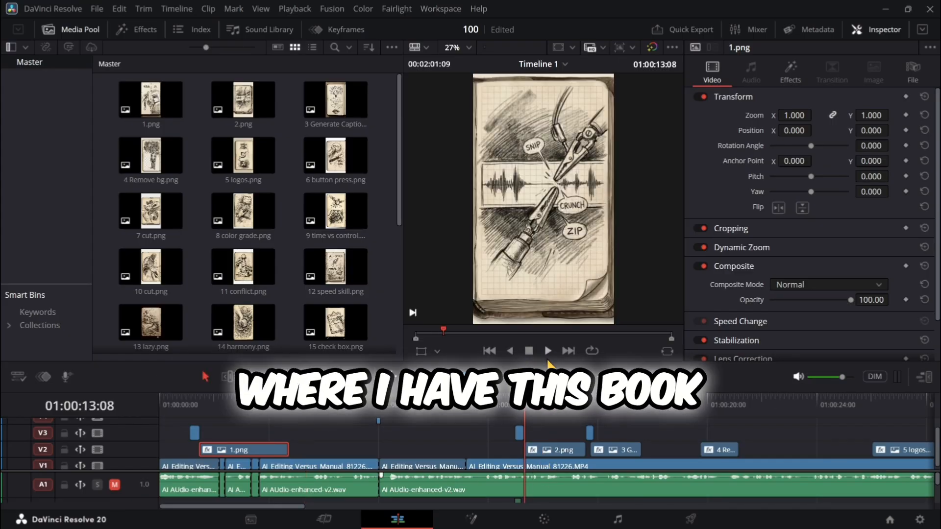
pyautogui.click(588, 412)
pyautogui.moveTo(589, 402); pyautogui.dragTo(590, 399)
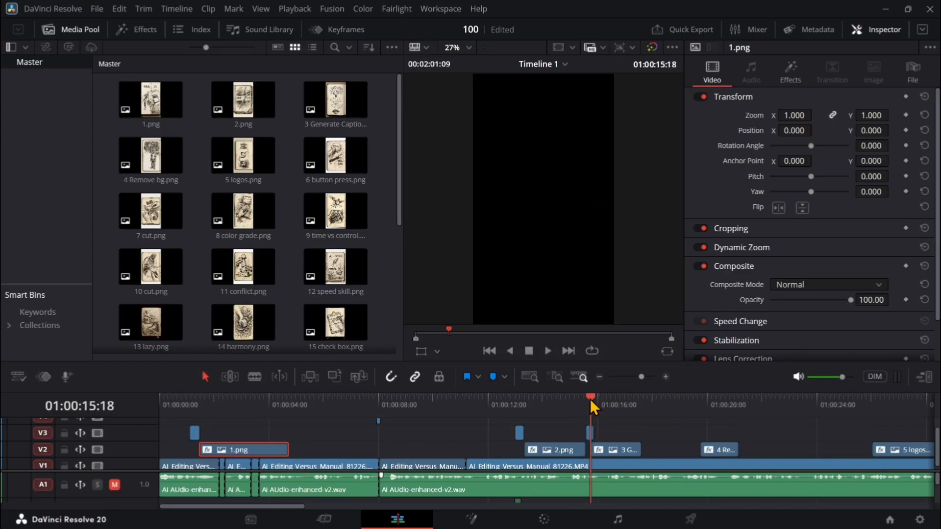
pyautogui.click(546, 350)
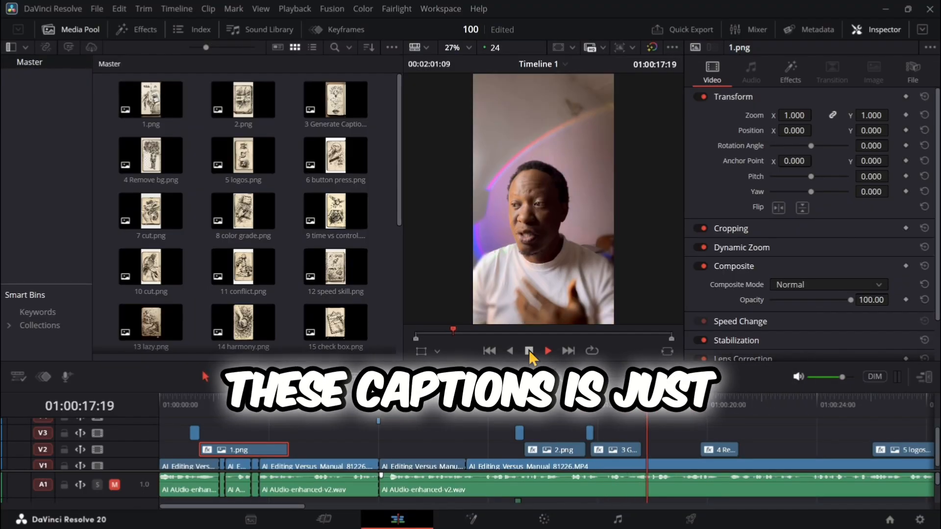
pyautogui.click(528, 351)
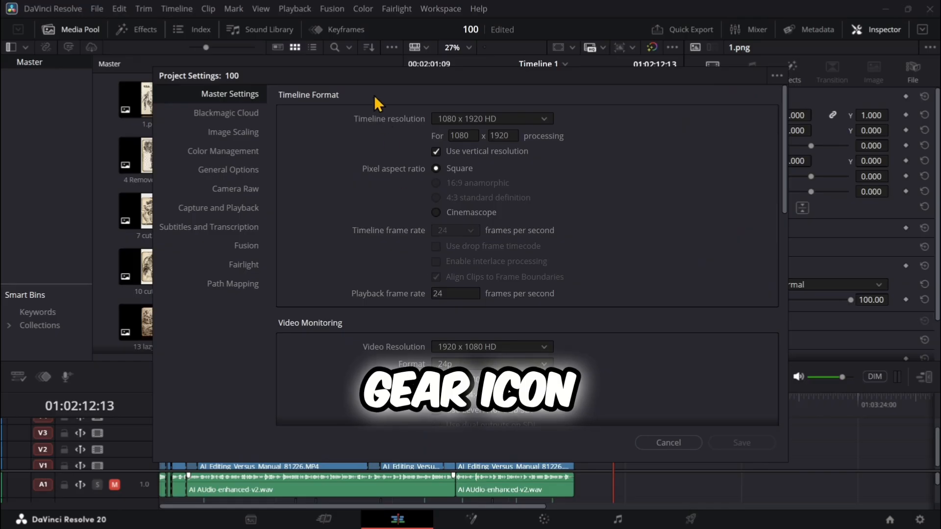
# - Toggle the vertical resolution option in the project's timeline format and save the project settings
pyautogui.click(436, 155)
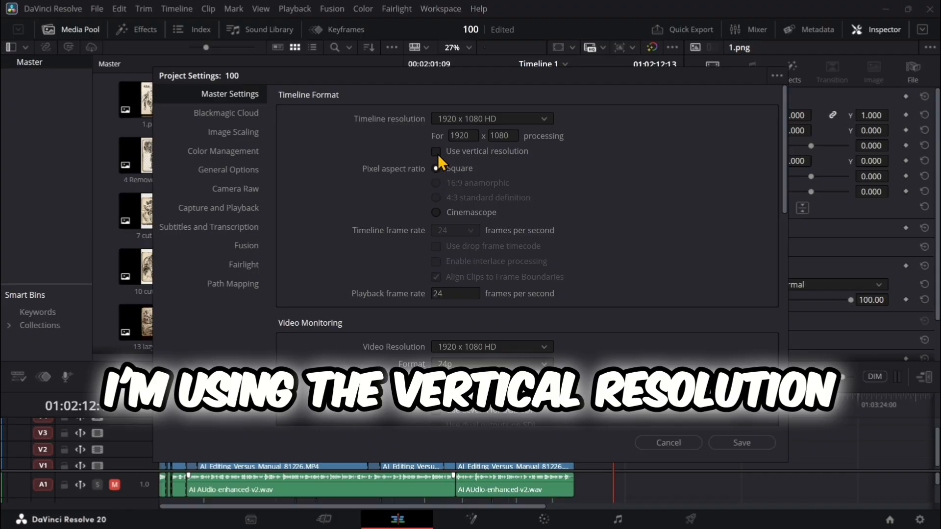
pyautogui.click(725, 444)
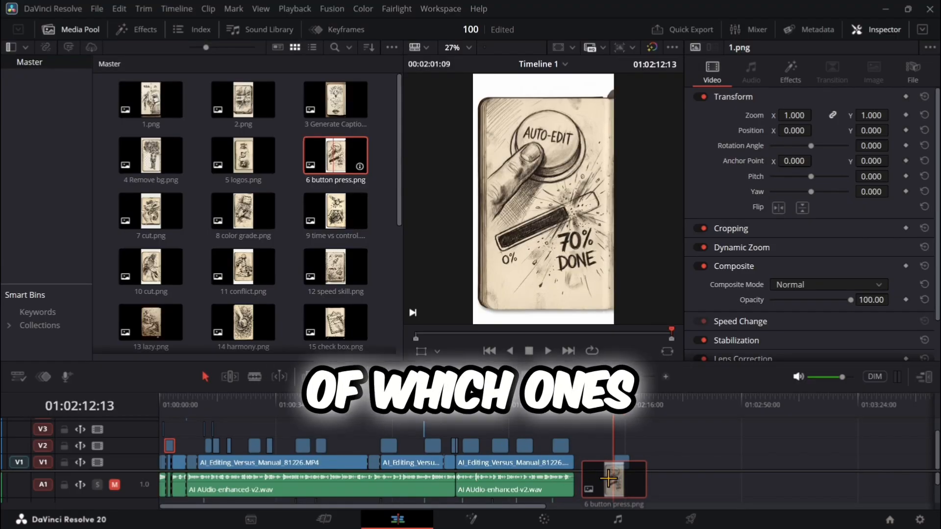
# - Place 6 button press.png on track V1 at 01:02:12:13, past the existing footage, and preview it from its start
pyautogui.moveTo(608, 478); pyautogui.dragTo(610, 477)
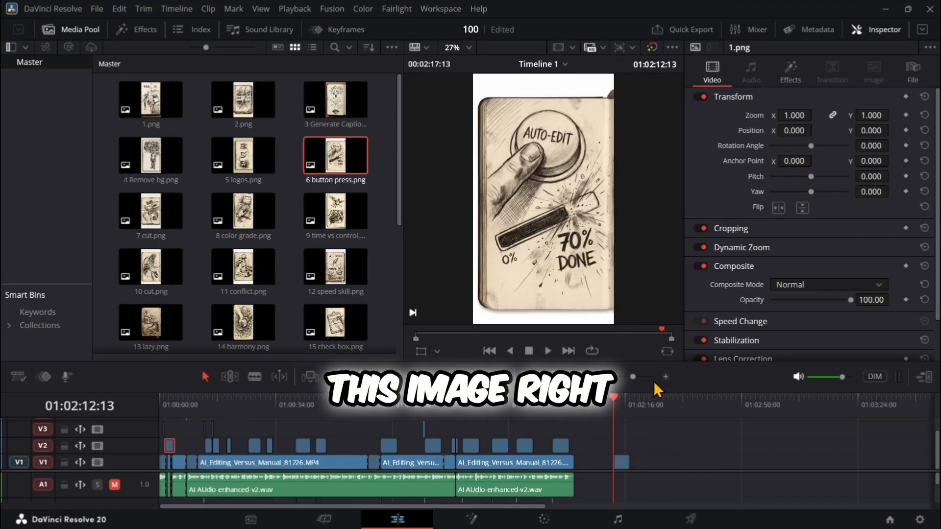
pyautogui.click(666, 377)
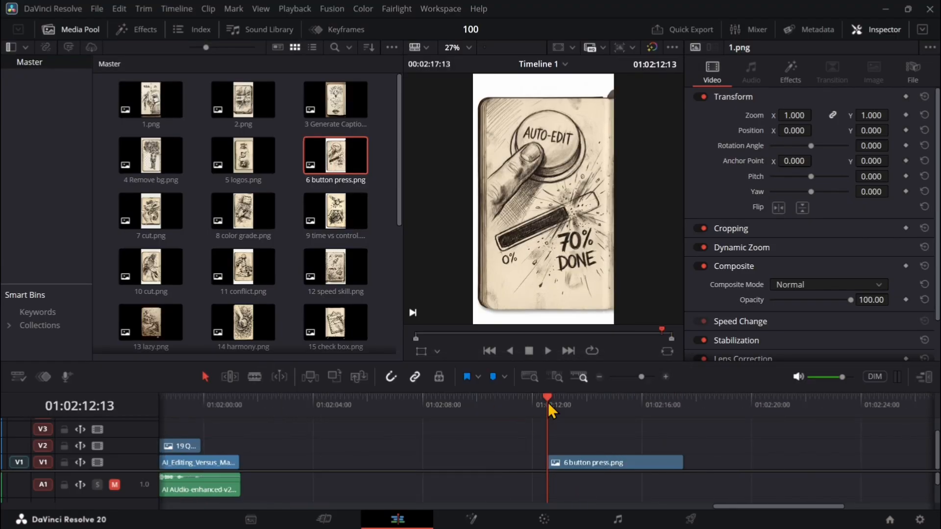
pyautogui.moveTo(548, 411)
pyautogui.mouseDown()
pyautogui.moveTo(670, 420)
pyautogui.moveTo(535, 421)
pyautogui.moveTo(549, 420)
pyautogui.mouseUp()
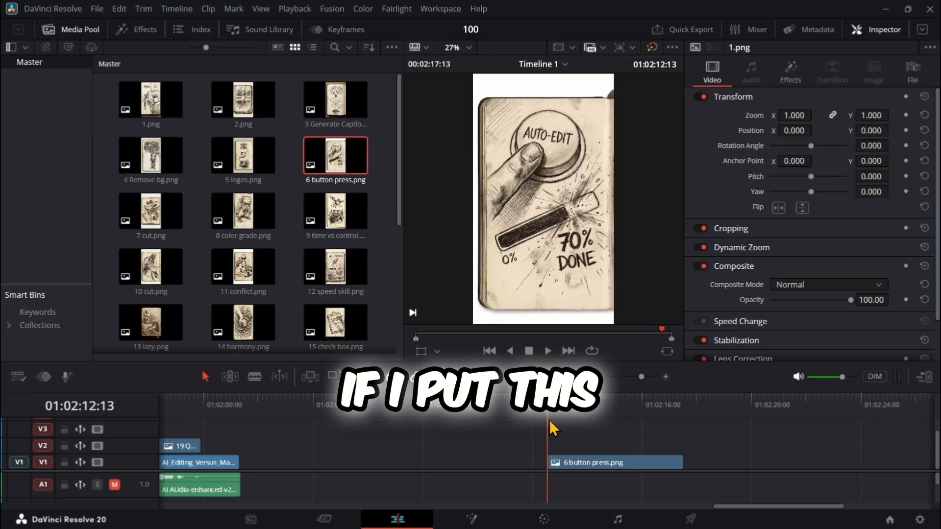
pyautogui.click(549, 351)
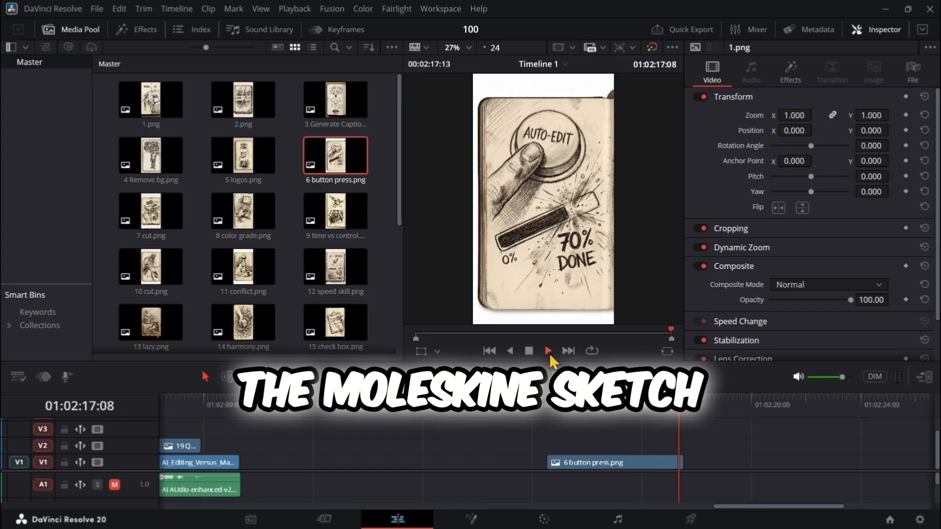
pyautogui.click(549, 414)
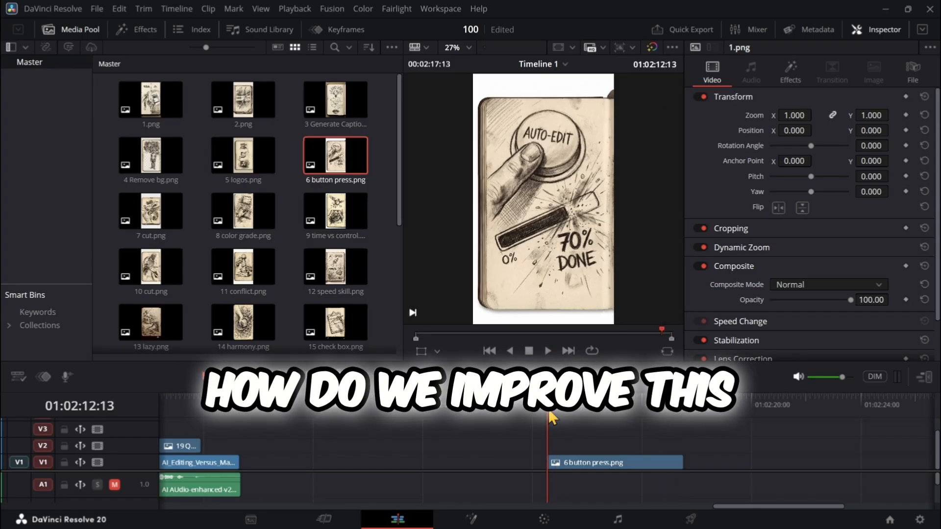
# - Select the 6 button press.png clip on the timeline with its Inspector settings shown
pyautogui.click(579, 465)
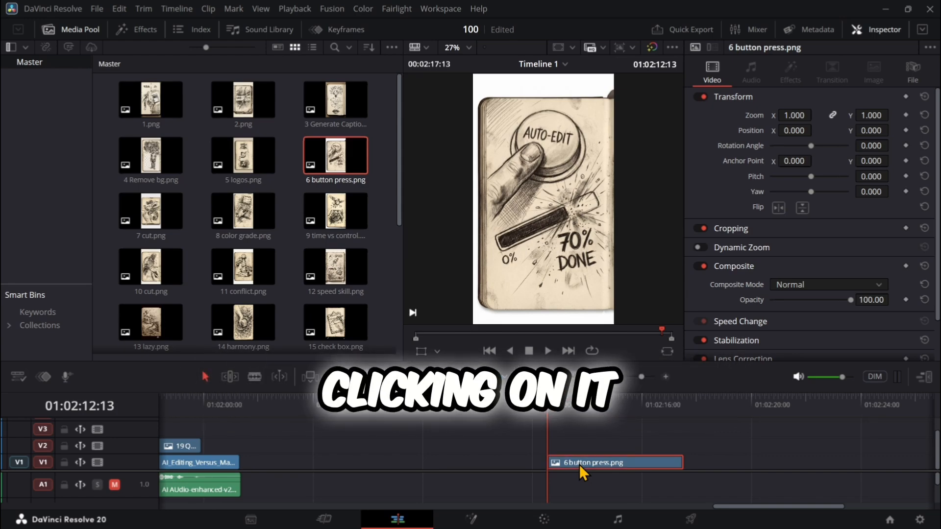
pyautogui.click(859, 34)
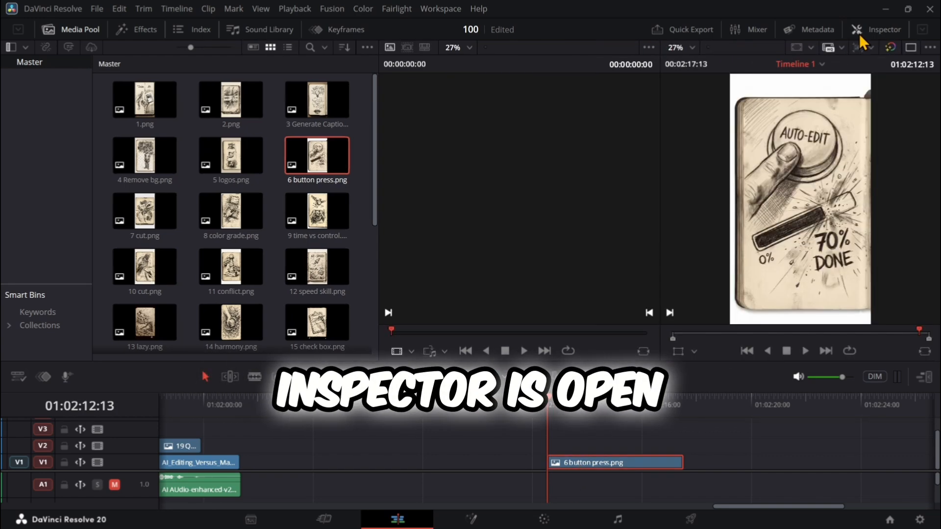
pyautogui.click(860, 34)
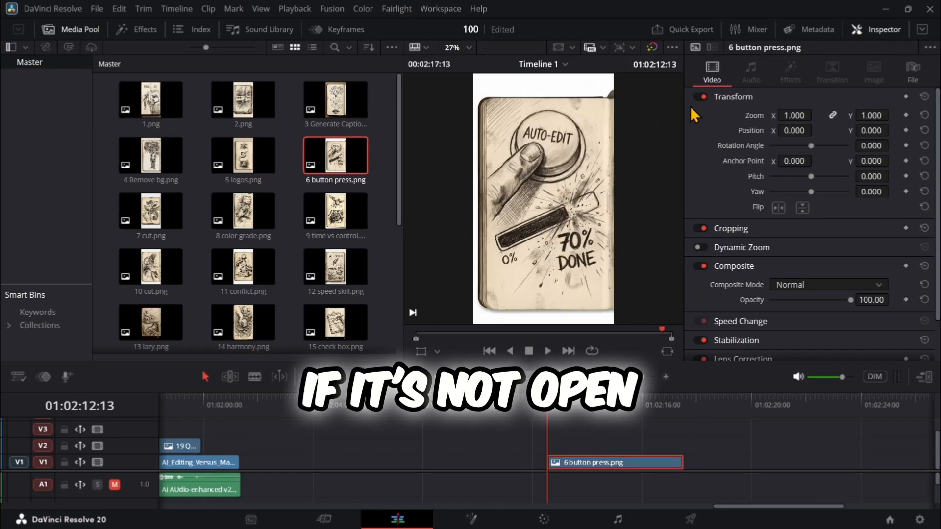
# - Reset the interface layout to its default and narrow the media pool area
pyautogui.click(437, 8)
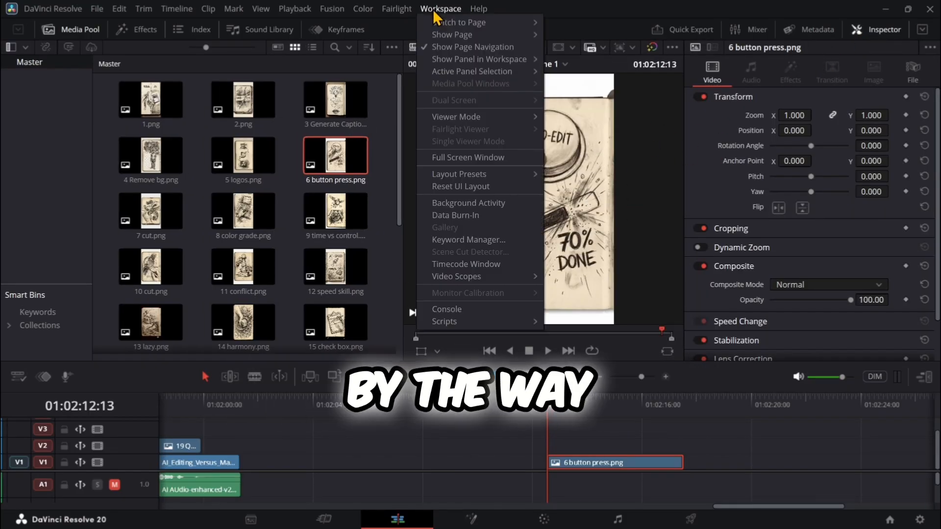
pyautogui.click(456, 187)
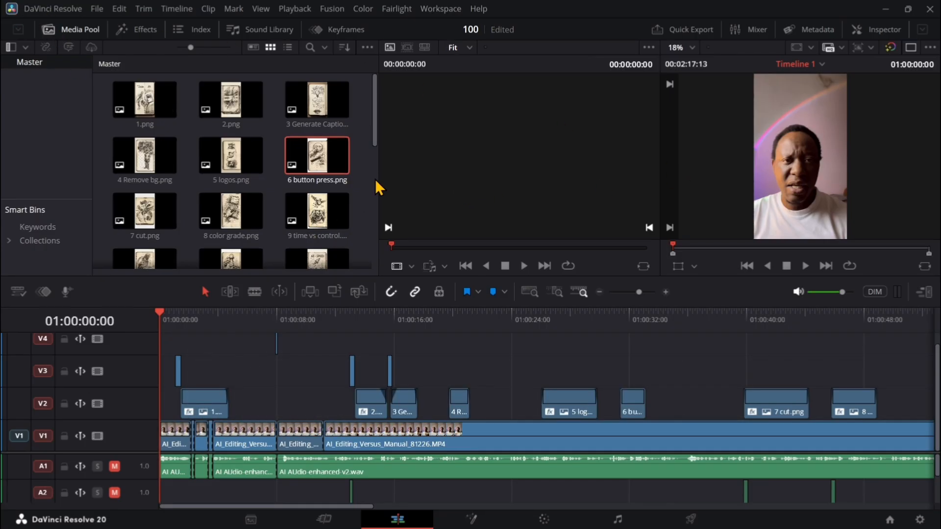
pyautogui.moveTo(378, 180); pyautogui.dragTo(95, 171)
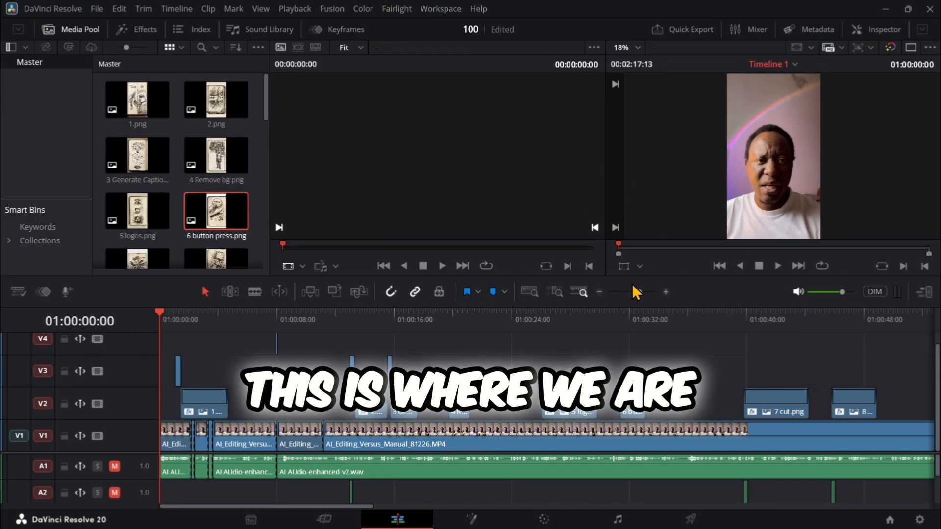
# - Bring the playhead back to the start of the 6 button press.png clip at 01:02:12:13
pyautogui.click(599, 292)
pyautogui.click(599, 292)
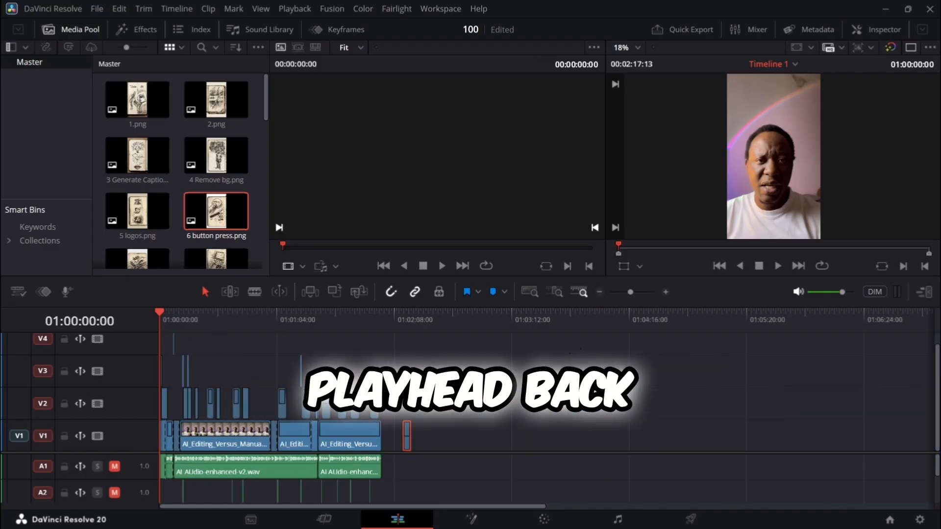
pyautogui.click(405, 321)
pyautogui.click(665, 292)
pyautogui.click(665, 292)
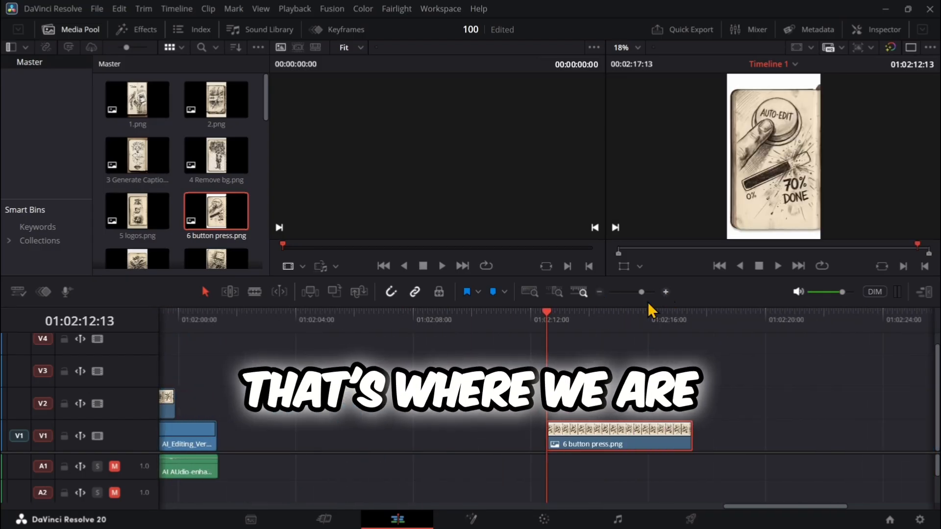
pyautogui.moveTo(590, 318); pyautogui.dragTo(566, 320)
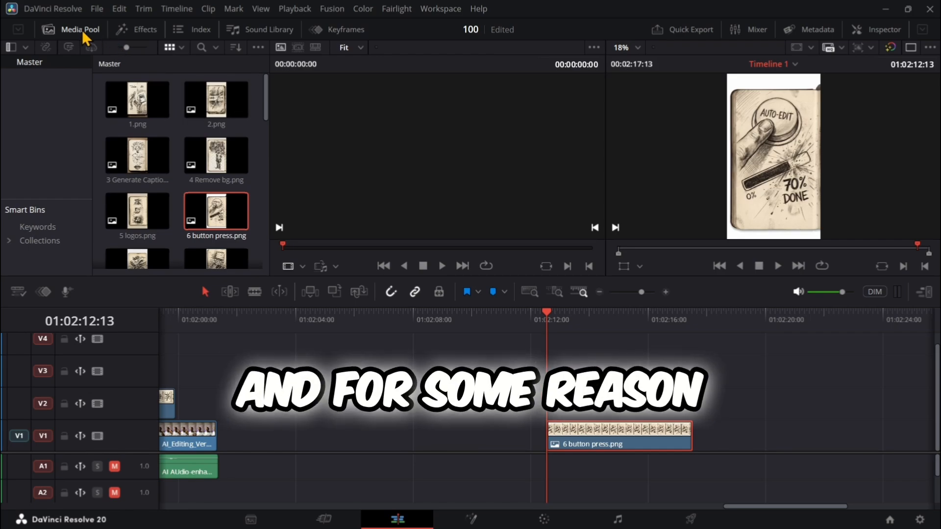
# - Enable Dynamic Zoom on the 6 button press.png clip and play it back from its start
pyautogui.click(925, 294)
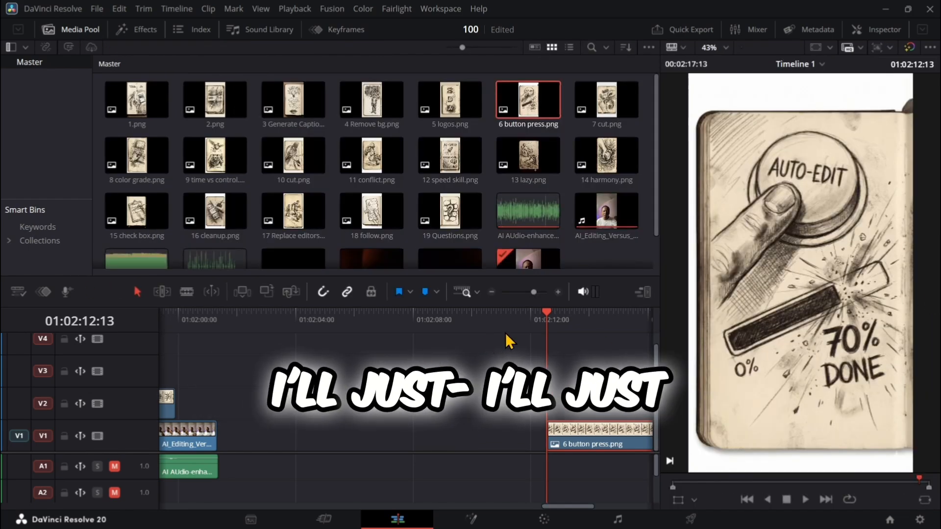
pyautogui.moveTo(559, 512)
pyautogui.mouseDown()
pyautogui.moveTo(583, 511)
pyautogui.moveTo(566, 511)
pyautogui.moveTo(573, 507)
pyautogui.mouseUp()
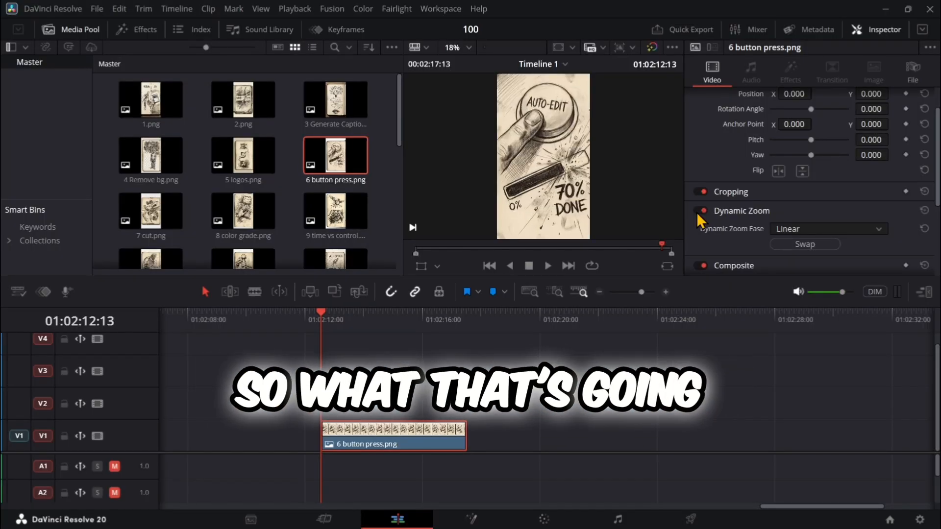
pyautogui.click(548, 266)
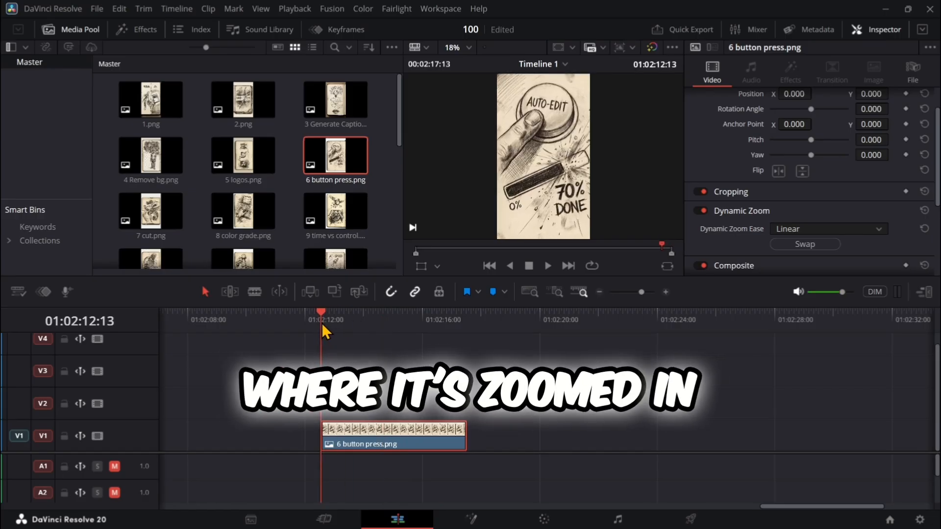
# - Swap the Dynamic Zoom direction of the 6 button press.png clip, preview it and return to its start
pyautogui.moveTo(321, 314); pyautogui.dragTo(322, 353)
pyautogui.click(794, 249)
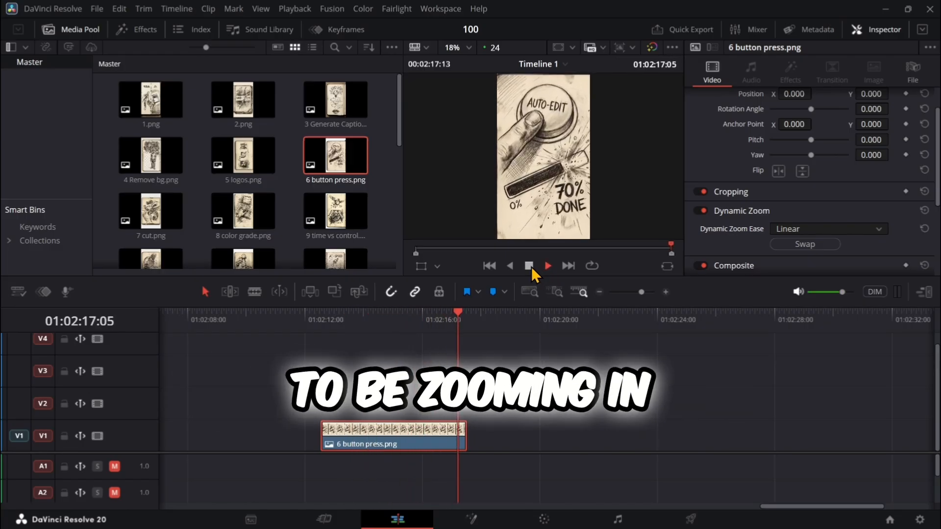
pyautogui.moveTo(468, 316); pyautogui.dragTo(314, 320)
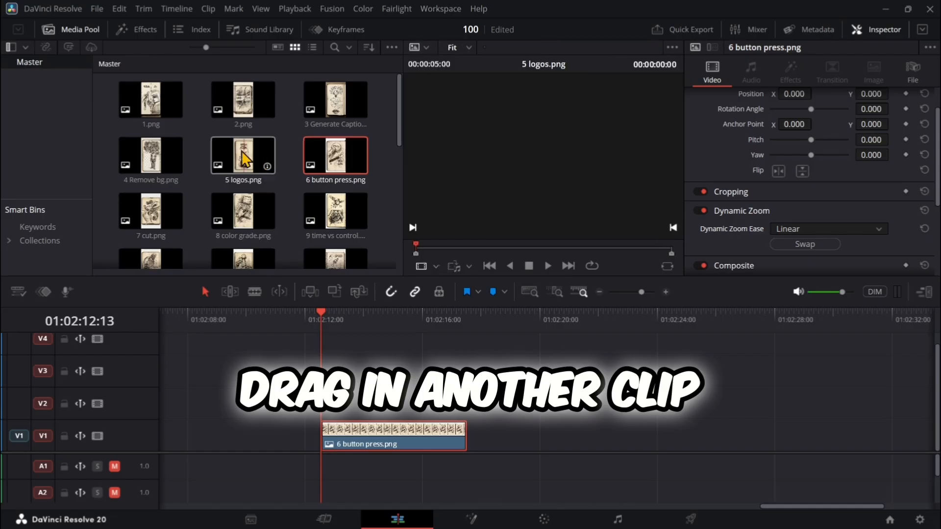
# - Add 8 color grade.png to track V1 directly after 6 button press.png and move the playhead to its start
pyautogui.moveTo(243, 211); pyautogui.dragTo(493, 431)
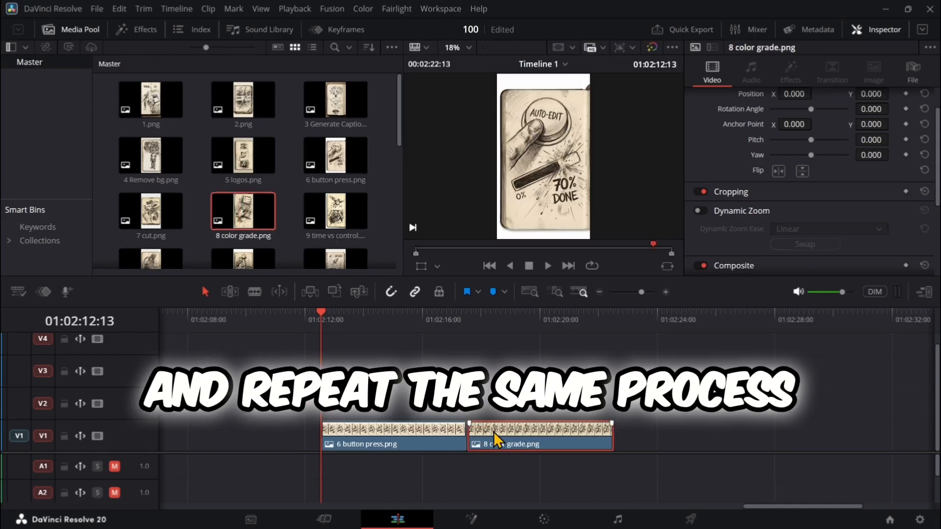
pyautogui.click(480, 316)
pyautogui.moveTo(481, 318)
pyautogui.mouseDown()
pyautogui.moveTo(578, 319)
pyautogui.moveTo(475, 320)
pyautogui.mouseUp()
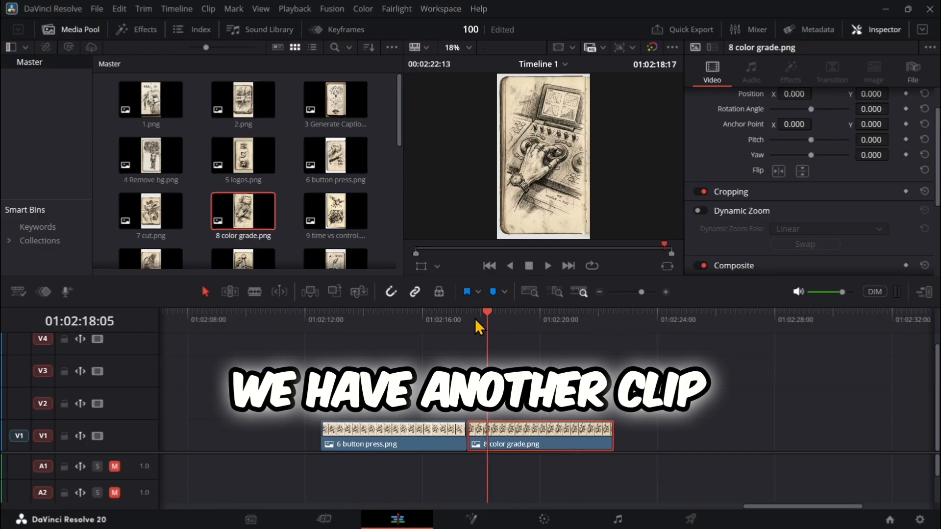
# - Enable Dynamic Zoom on the 8 color grade.png clip and preview its motion
pyautogui.click(698, 210)
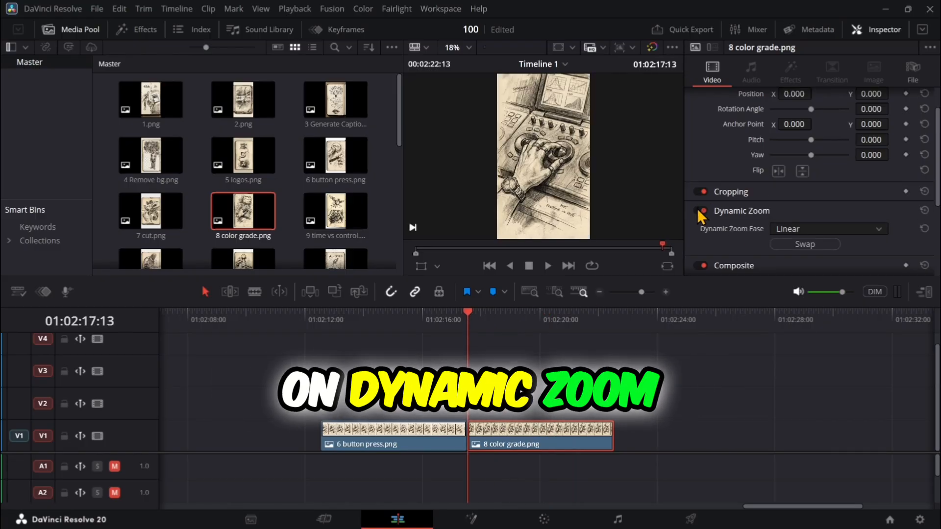
pyautogui.click(548, 268)
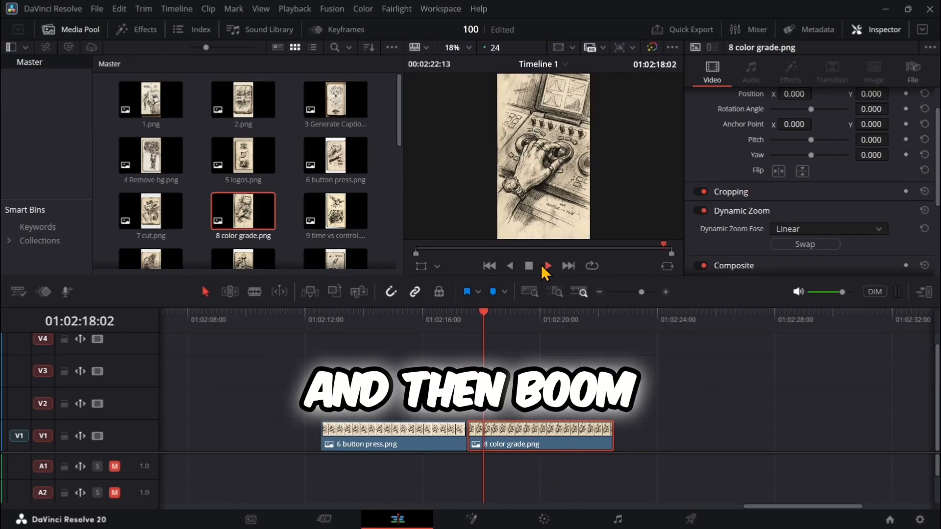
pyautogui.click(529, 267)
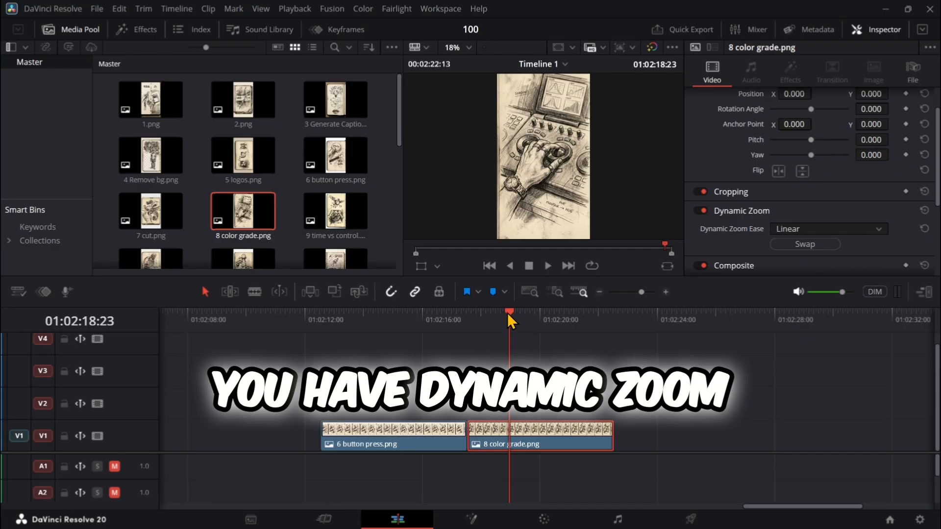
# - Enlarge the viewer area and scrub around the cut between the two image clips
pyautogui.moveTo(522, 277); pyautogui.dragTo(529, 362)
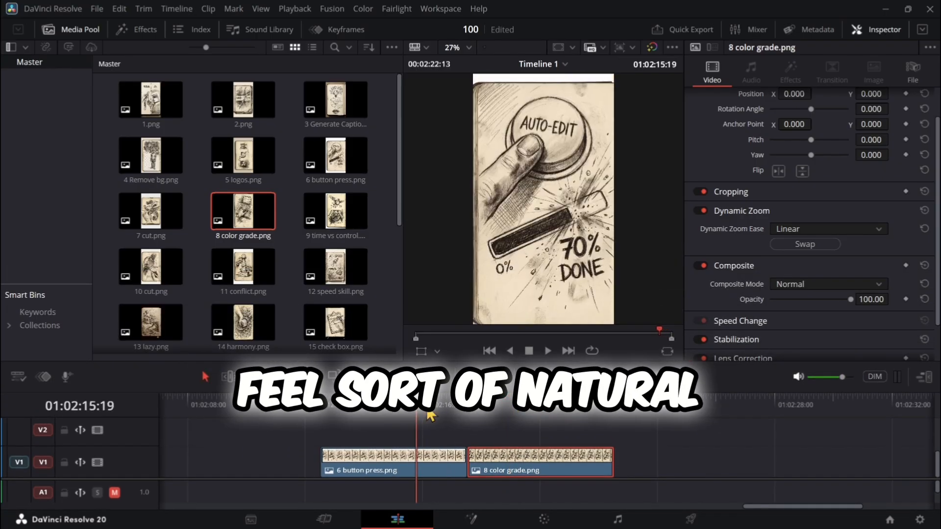
pyautogui.moveTo(490, 411); pyautogui.dragTo(456, 418)
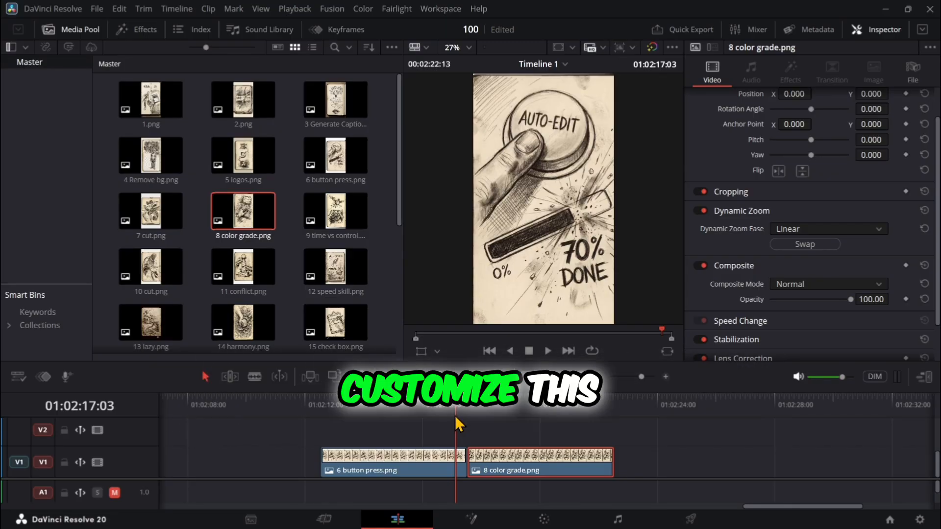
# - Return to the start of the 6 button press.png clip, select it and show its Dynamic Zoom boxes in the viewer
pyautogui.moveTo(455, 415); pyautogui.dragTo(324, 415)
pyautogui.click(344, 466)
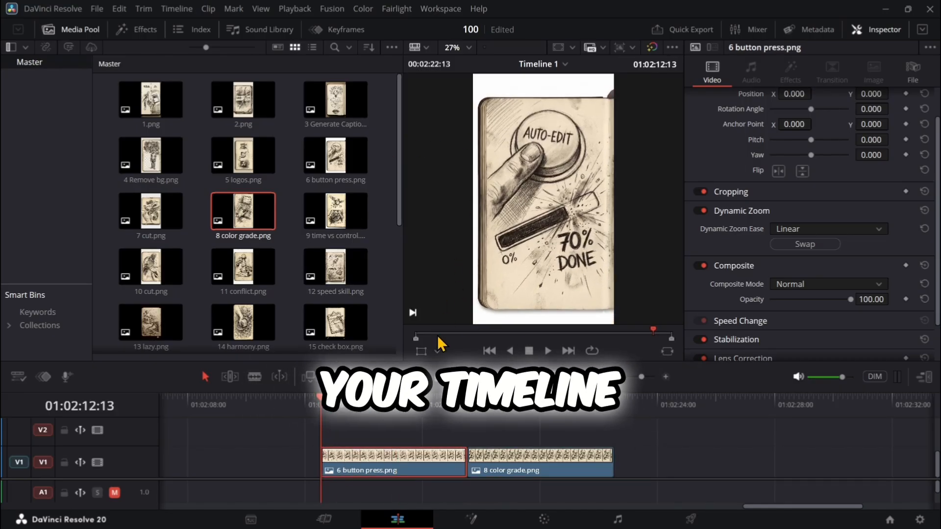
pyautogui.click(437, 352)
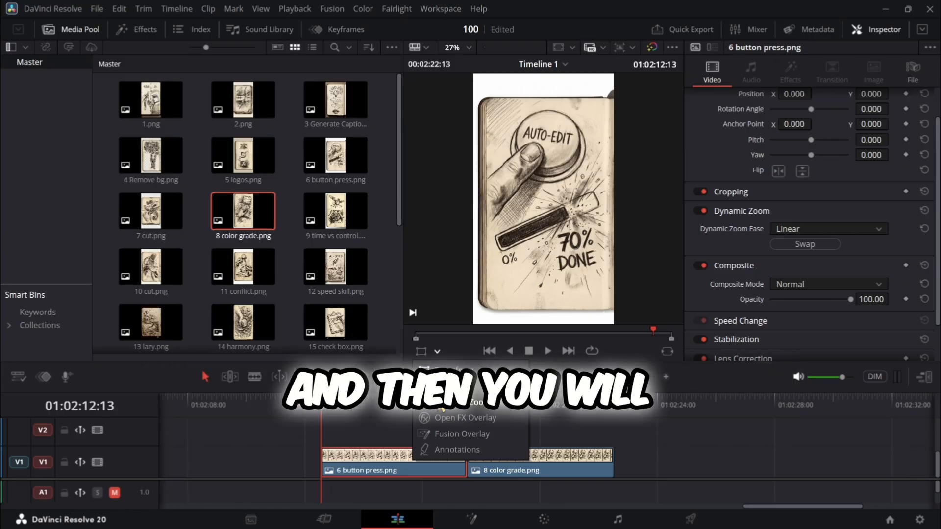
pyautogui.click(442, 412)
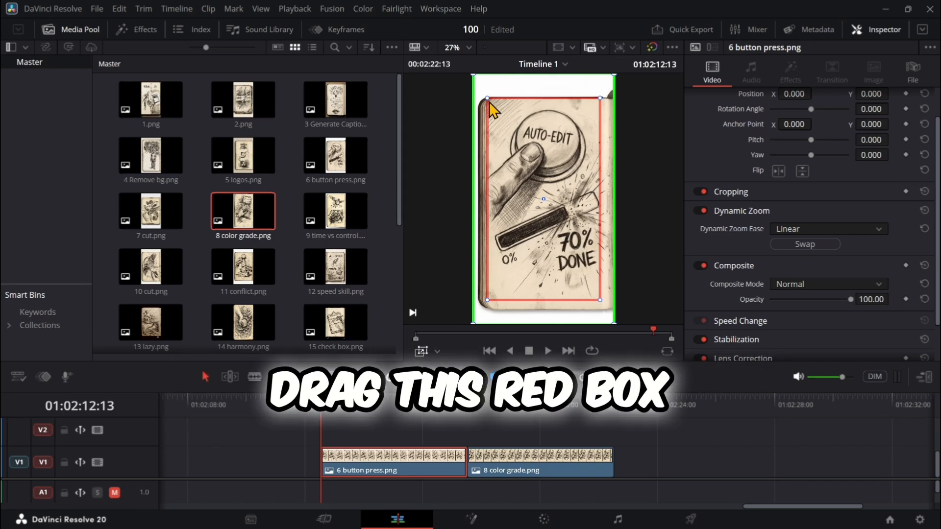
# - Shrink the red end box and center it on the AUTO-EDIT button, and slightly reduce the green start box
pyautogui.moveTo(501, 125); pyautogui.dragTo(512, 142)
pyautogui.moveTo(542, 199); pyautogui.dragTo(545, 163)
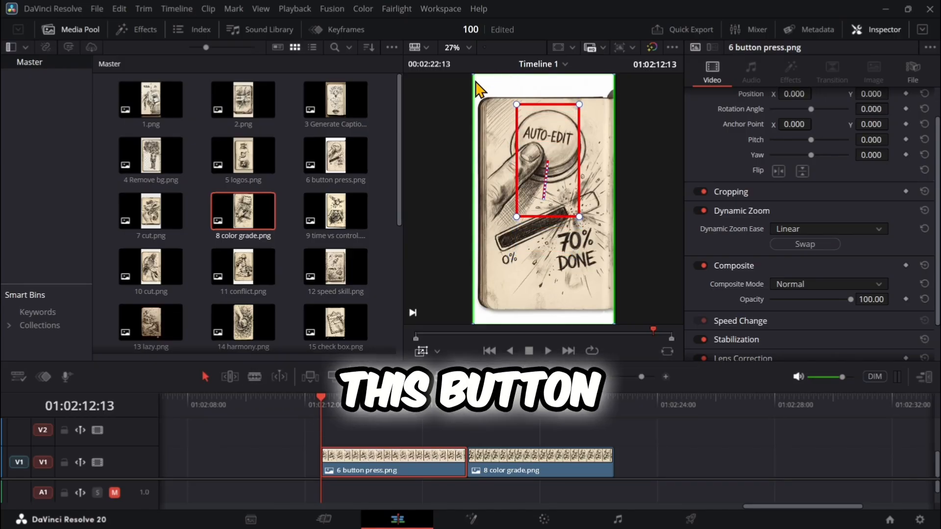
pyautogui.moveTo(474, 75); pyautogui.dragTo(479, 83)
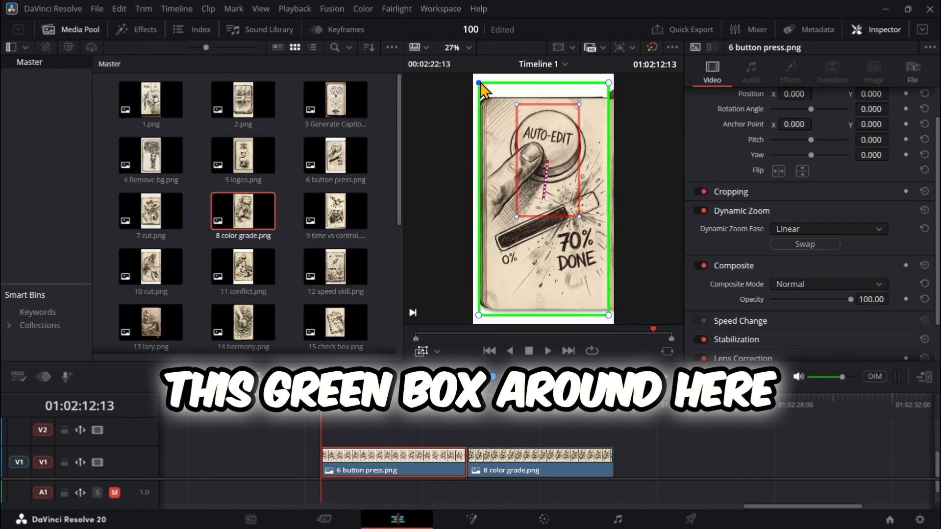
# - Preview the customized zoom on 6 button press.png and place the playhead at the start of 8 color grade.png
pyautogui.click(547, 351)
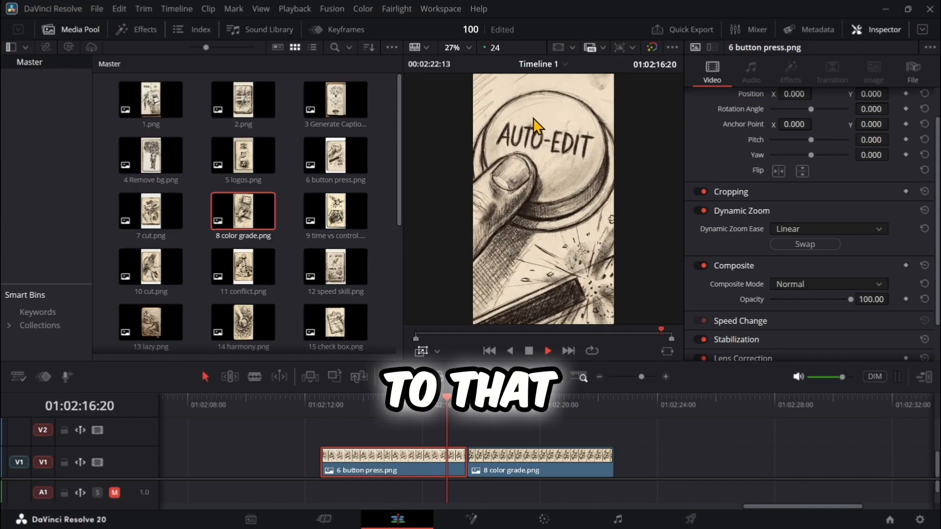
pyautogui.click(528, 349)
pyautogui.moveTo(507, 408); pyautogui.dragTo(468, 408)
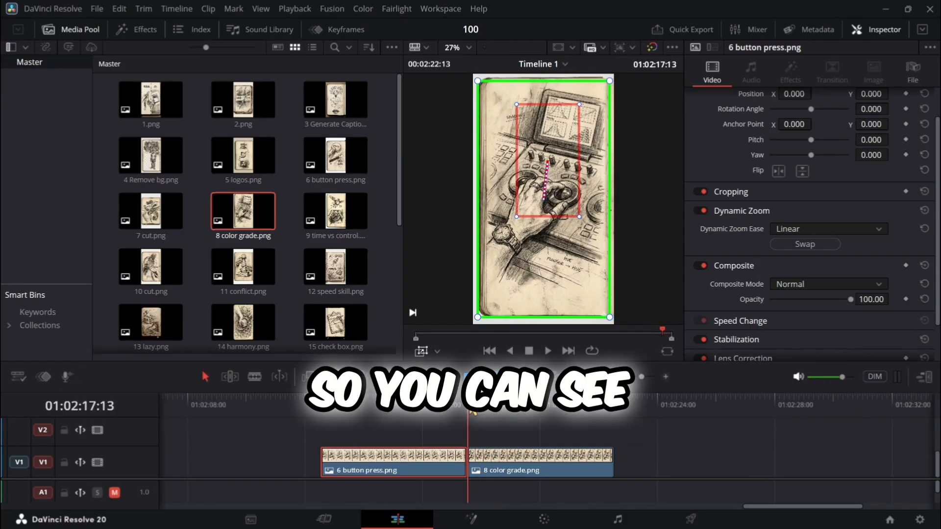
# - On 8 color grade.png, shrink the green start box around the hand, slightly reduce the red end box and preview the zoom
pyautogui.click(500, 456)
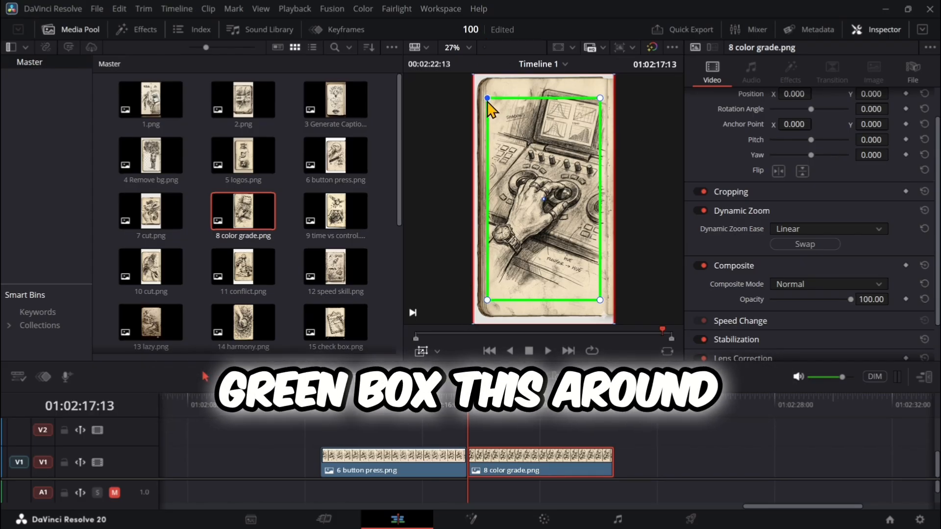
pyautogui.moveTo(488, 102); pyautogui.dragTo(520, 139)
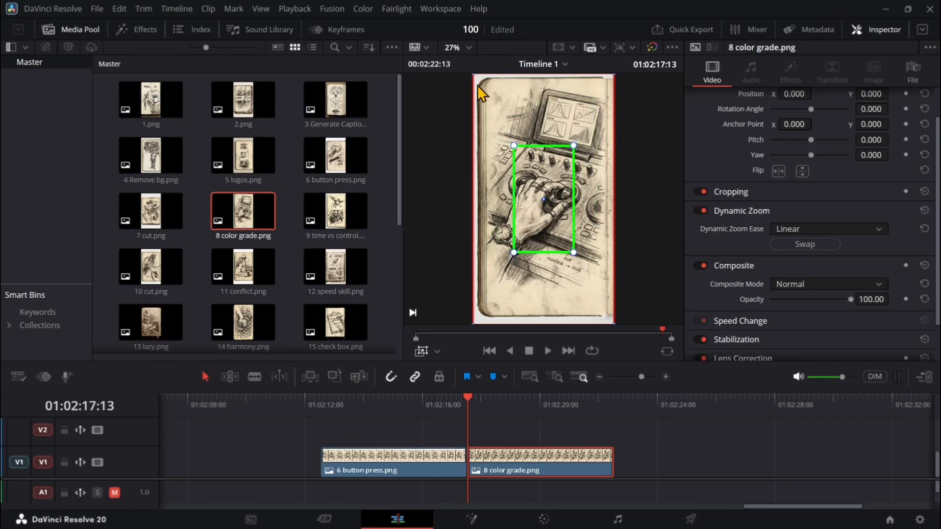
pyautogui.moveTo(476, 76); pyautogui.dragTo(491, 105)
pyautogui.click(548, 351)
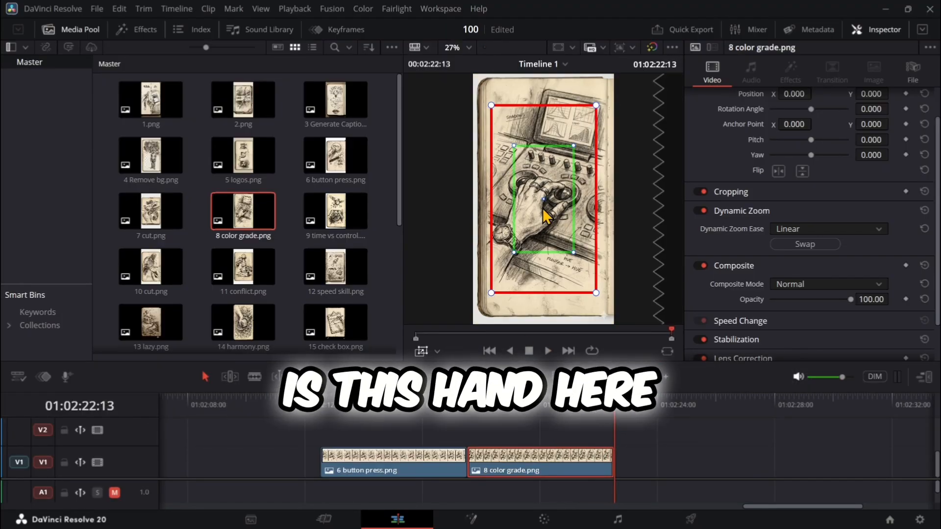
# - Move the red end box of 8 color grade.png up and right, and fit the green start box over the monitor
pyautogui.moveTo(551, 208); pyautogui.dragTo(564, 175)
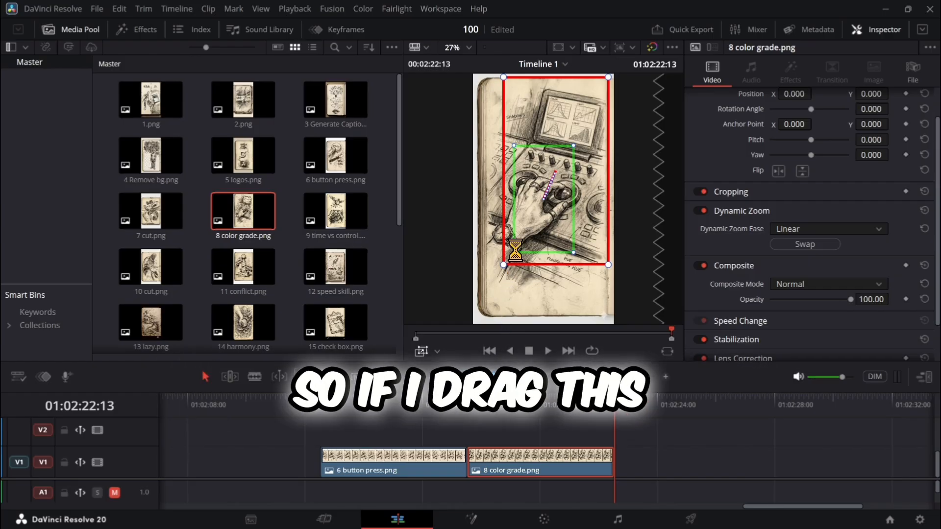
pyautogui.moveTo(514, 253); pyautogui.dragTo(525, 232)
pyautogui.moveTo(549, 189); pyautogui.dragTo(554, 118)
pyautogui.moveTo(566, 153); pyautogui.dragTo(594, 169)
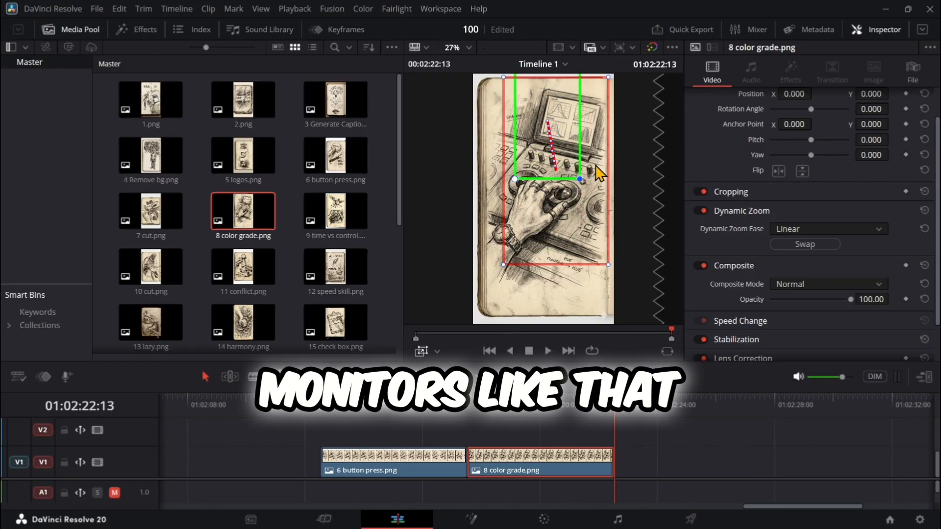
pyautogui.moveTo(532, 104); pyautogui.dragTo(555, 121)
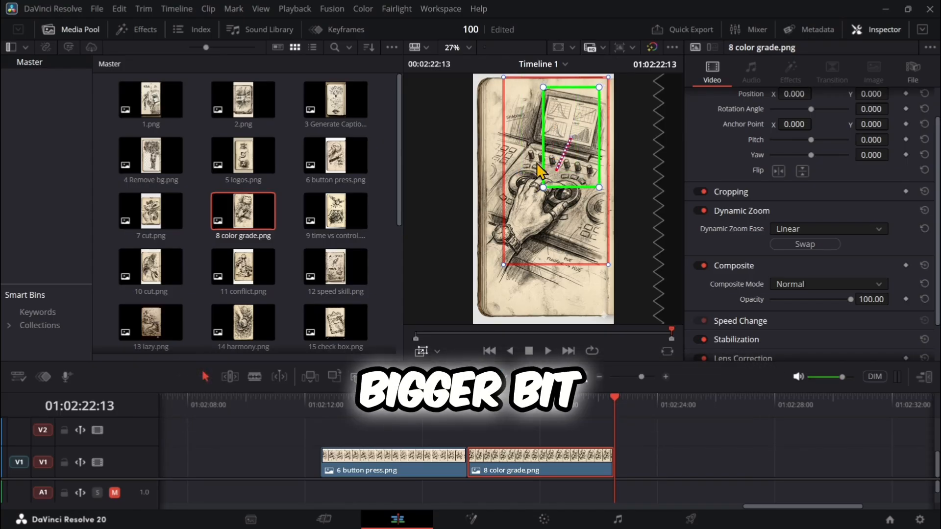
# - Play 8 color grade.png twice from its start to check the pull-out from the monitor, and return to its start
pyautogui.press('Up')
pyautogui.click(548, 351)
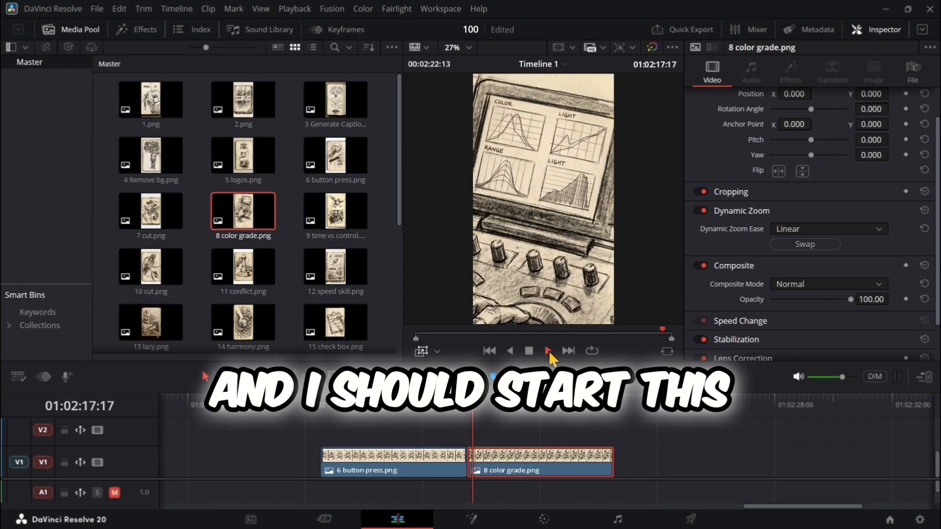
pyautogui.click(529, 351)
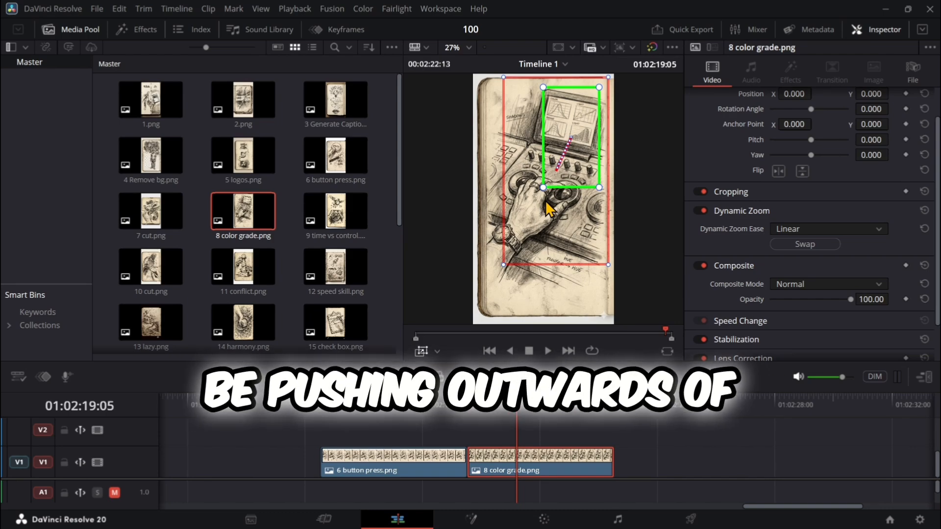
pyautogui.moveTo(499, 400); pyautogui.dragTo(468, 395)
pyautogui.click(546, 350)
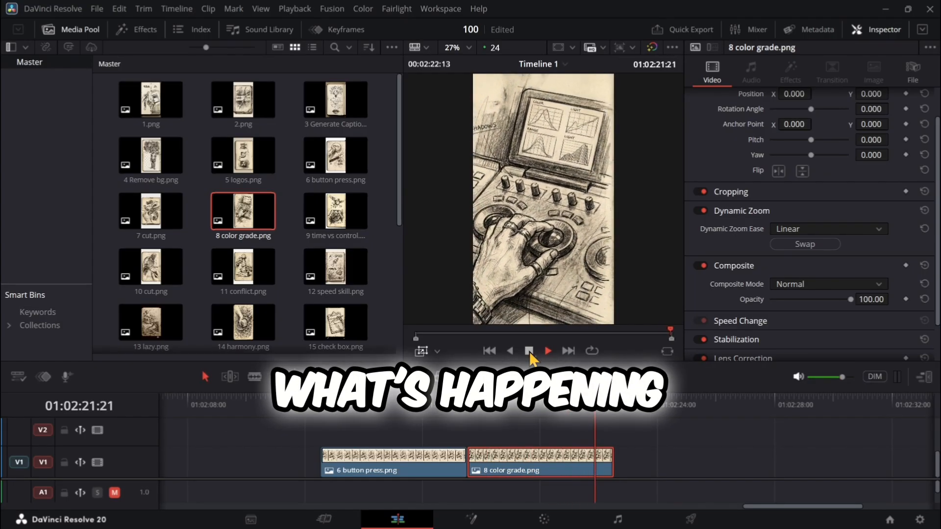
pyautogui.click(530, 351)
pyautogui.moveTo(599, 407); pyautogui.dragTo(479, 407)
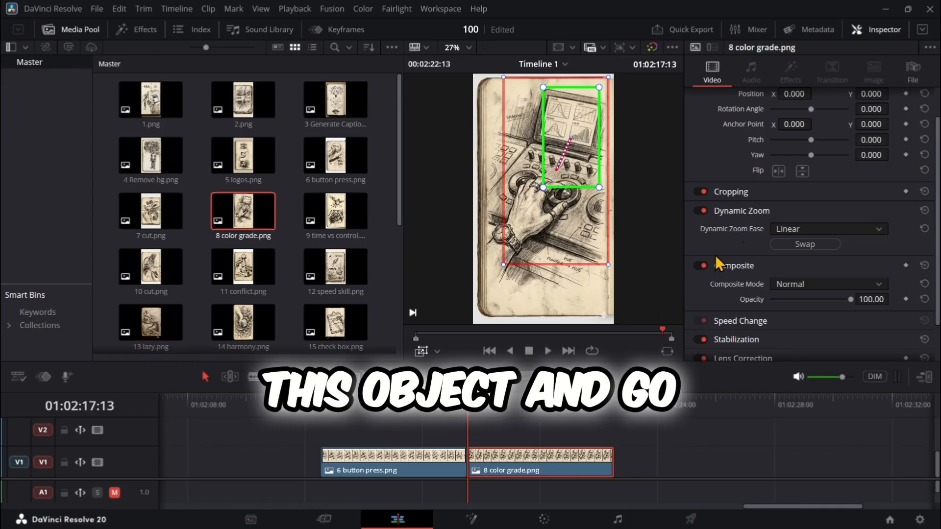
# - Set the Dynamic Zoom Ease of 8 color grade.png to Ease In and Out and preview the motion
pyautogui.click(786, 230)
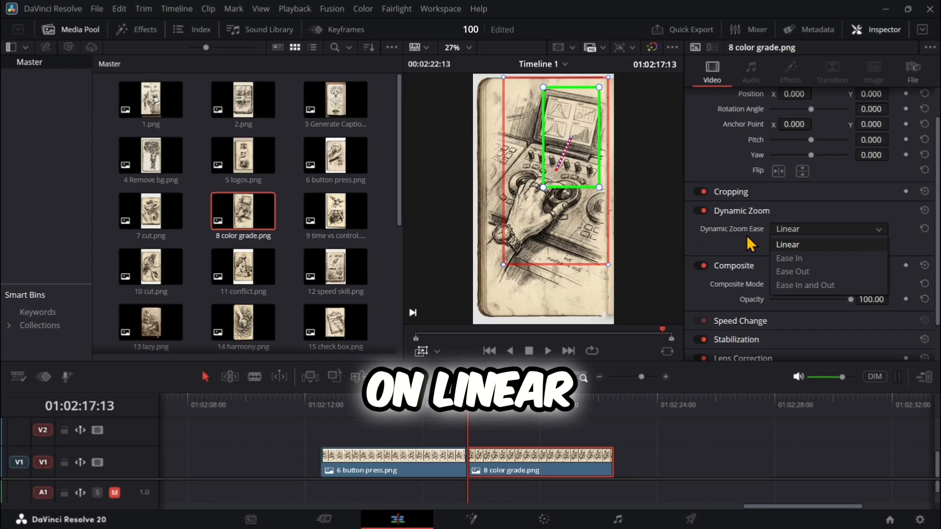
pyautogui.click(795, 285)
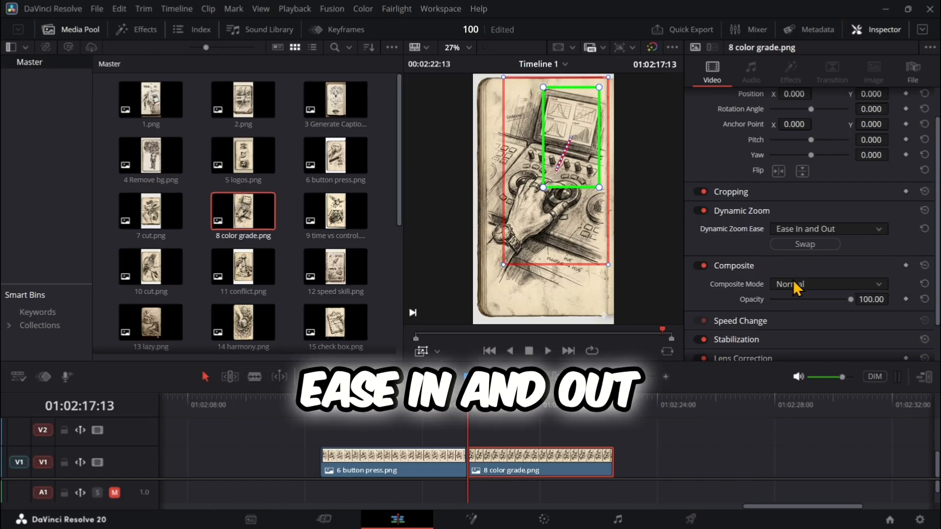
pyautogui.click(548, 351)
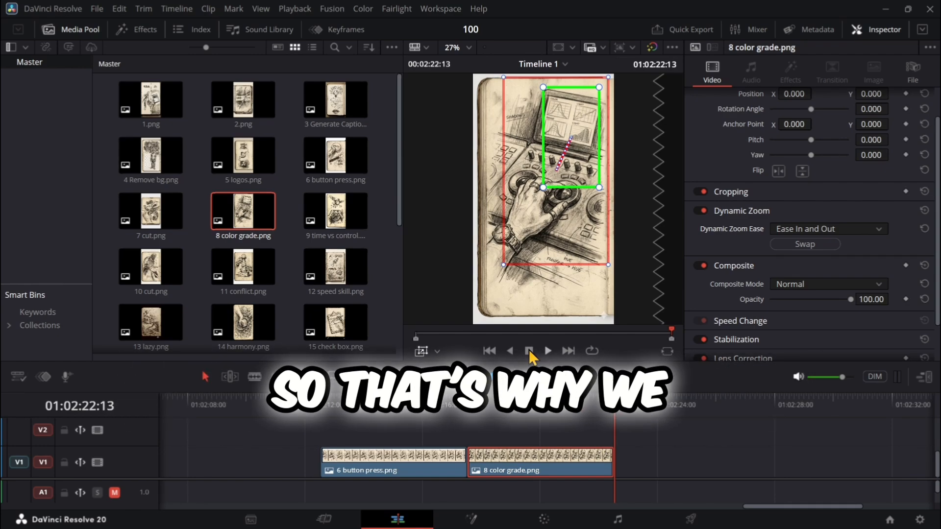
# - Set the Dynamic Zoom Ease of 6 button press.png to Ease Out and preview both clips from its start
pyautogui.click(395, 411)
pyautogui.click(398, 461)
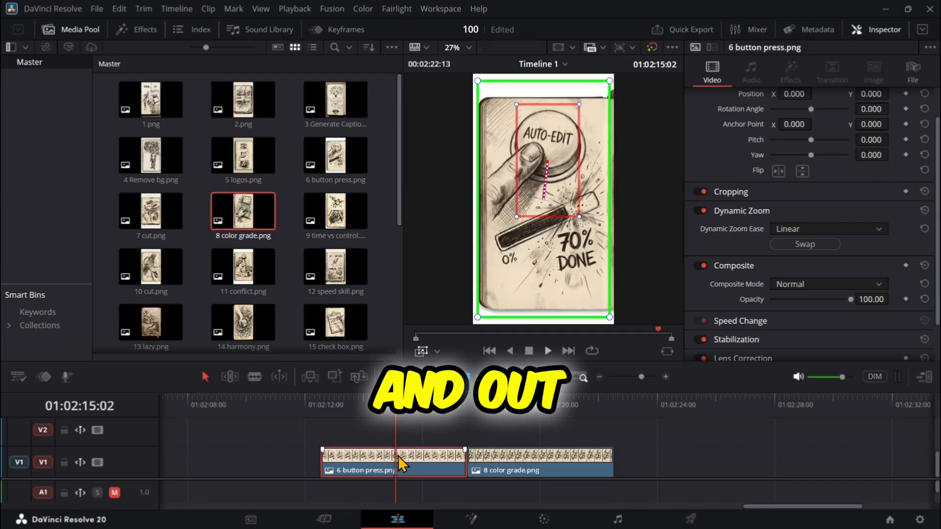
pyautogui.click(789, 230)
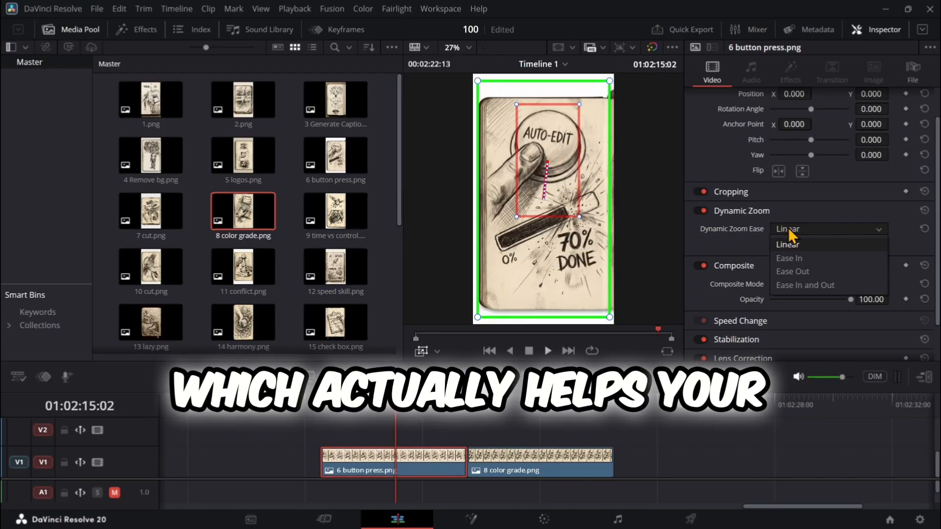
pyautogui.click(790, 272)
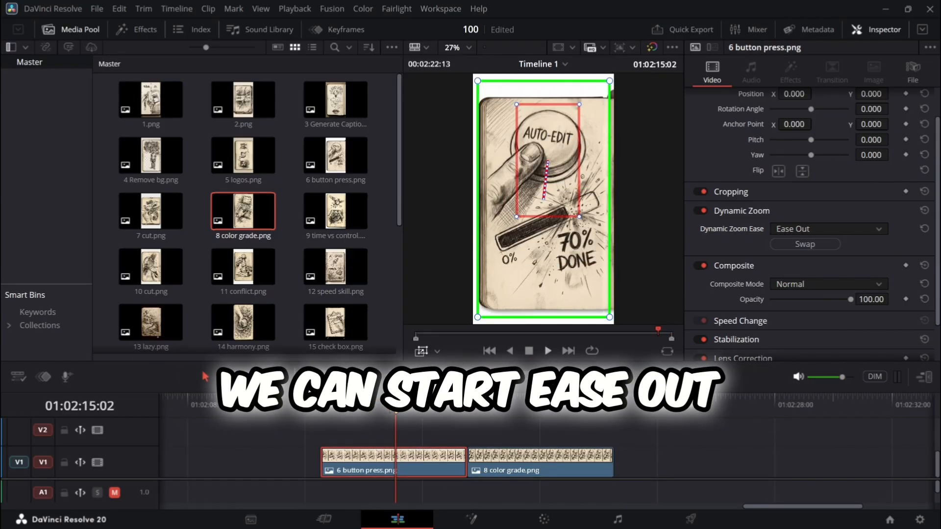
pyautogui.moveTo(395, 412); pyautogui.dragTo(330, 415)
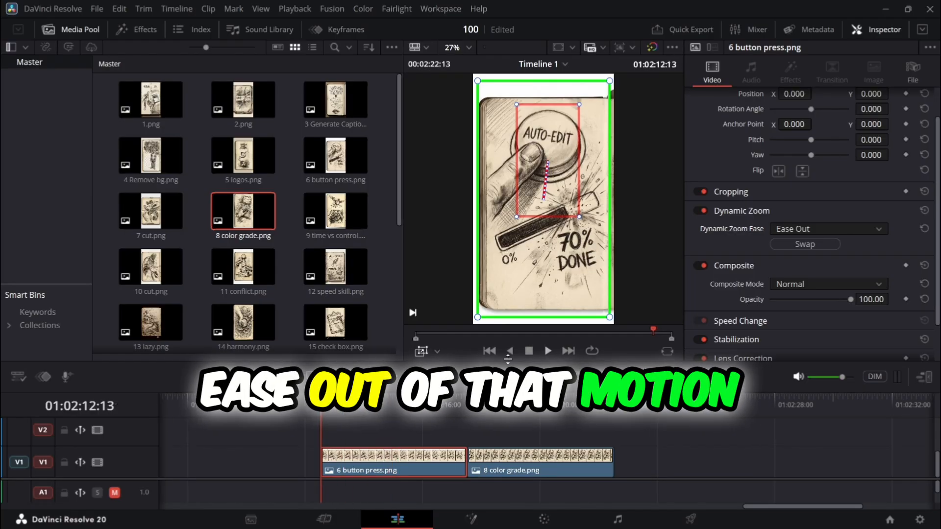
pyautogui.click(547, 351)
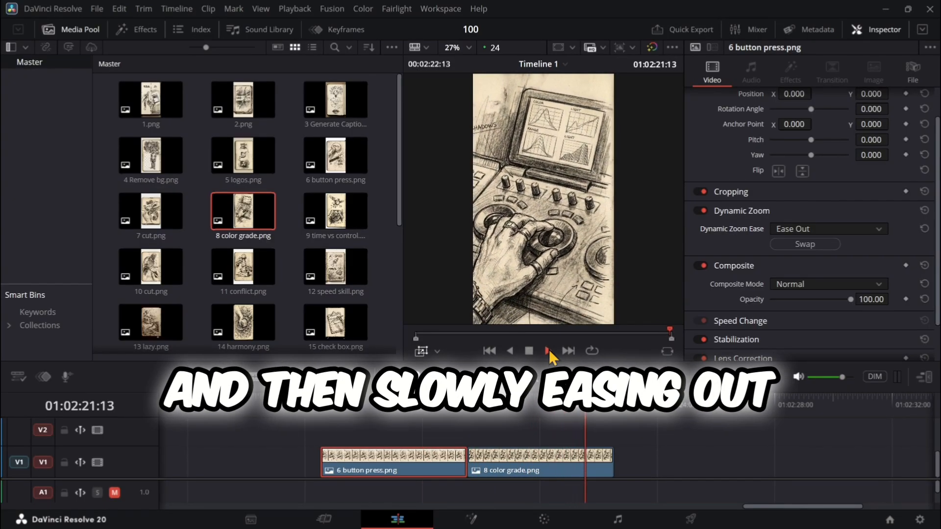
pyautogui.click(528, 351)
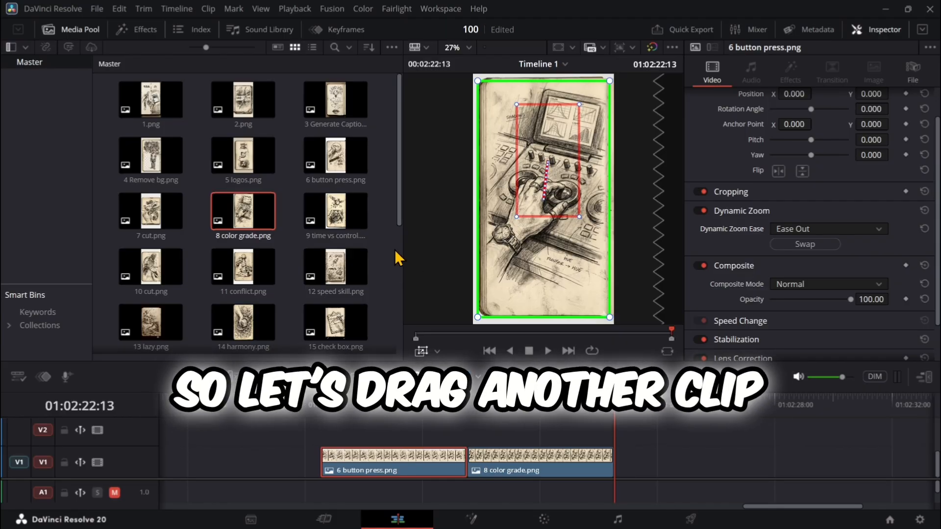
# - Add 11 conflict.png to track V1 directly after 8 color grade.png, select it and put the playhead at its start
pyautogui.moveTo(237, 272); pyautogui.dragTo(630, 461)
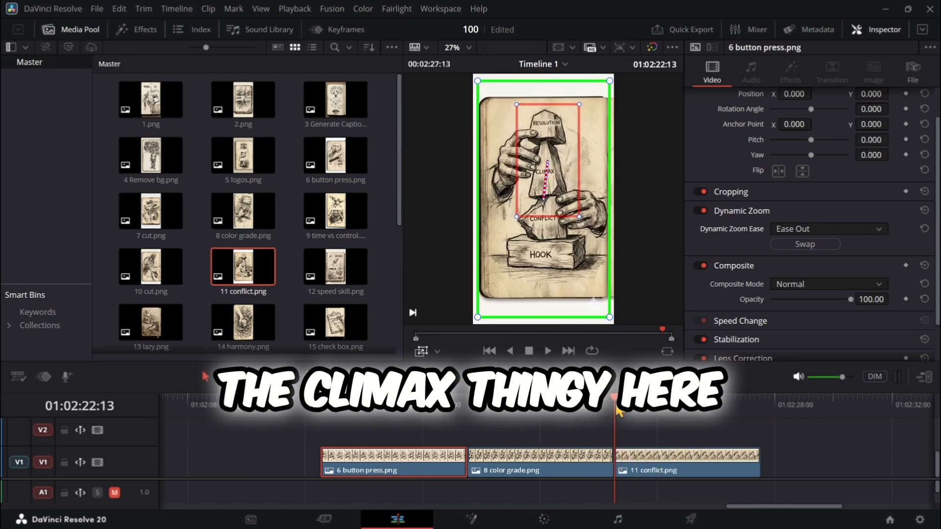
pyautogui.click(632, 411)
pyautogui.click(653, 458)
pyautogui.moveTo(634, 413); pyautogui.dragTo(615, 410)
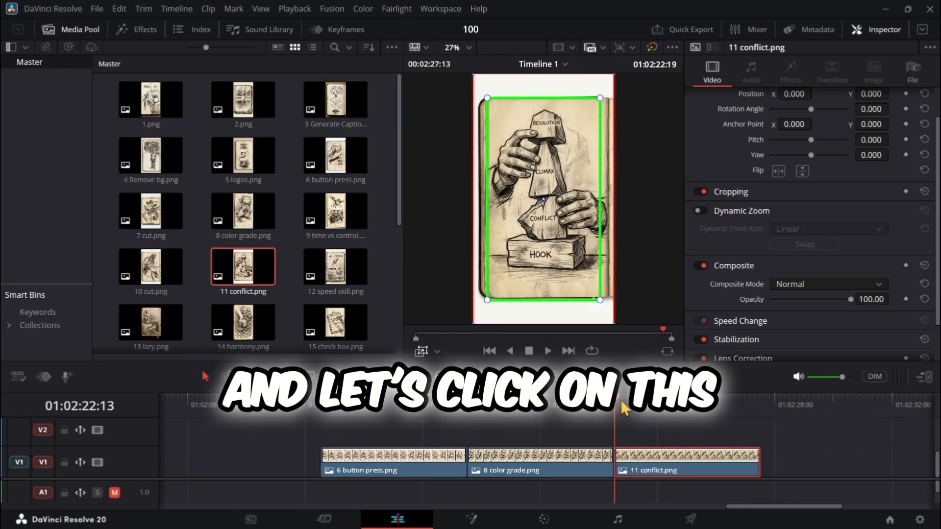
# - Switch the viewer overlay to Transform, set the Zoom of 11 conflict.png to 1.170 and keyframe it at the clip's start
pyautogui.click(437, 352)
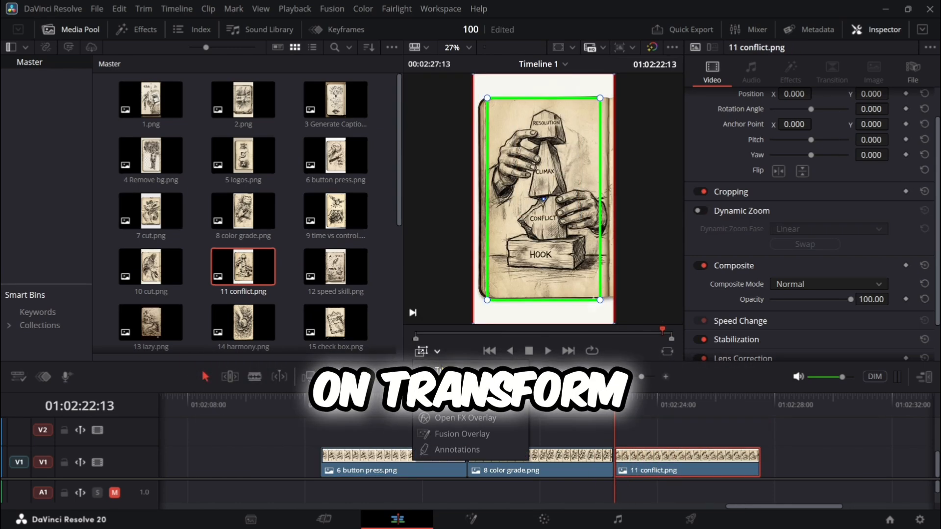
pyautogui.click(448, 370)
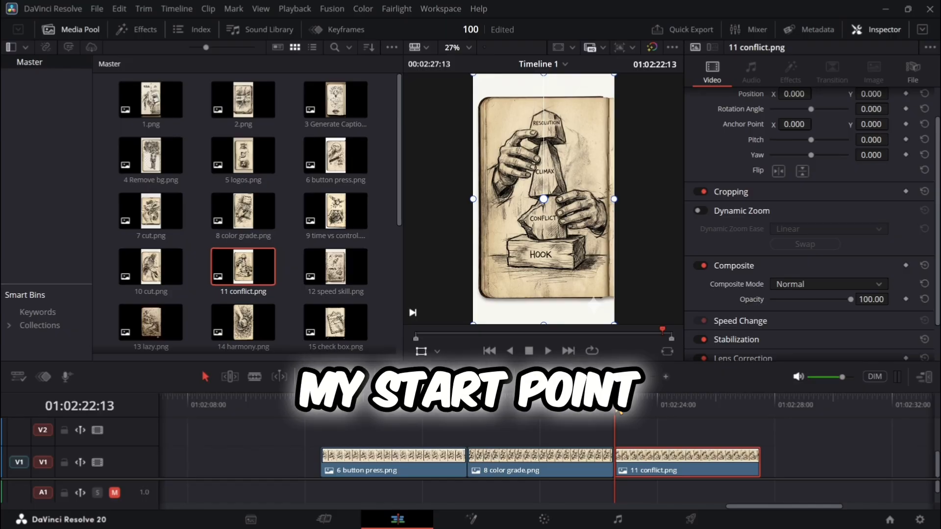
pyautogui.moveTo(616, 414)
pyautogui.mouseDown()
pyautogui.moveTo(646, 409)
pyautogui.moveTo(621, 415)
pyautogui.mouseUp()
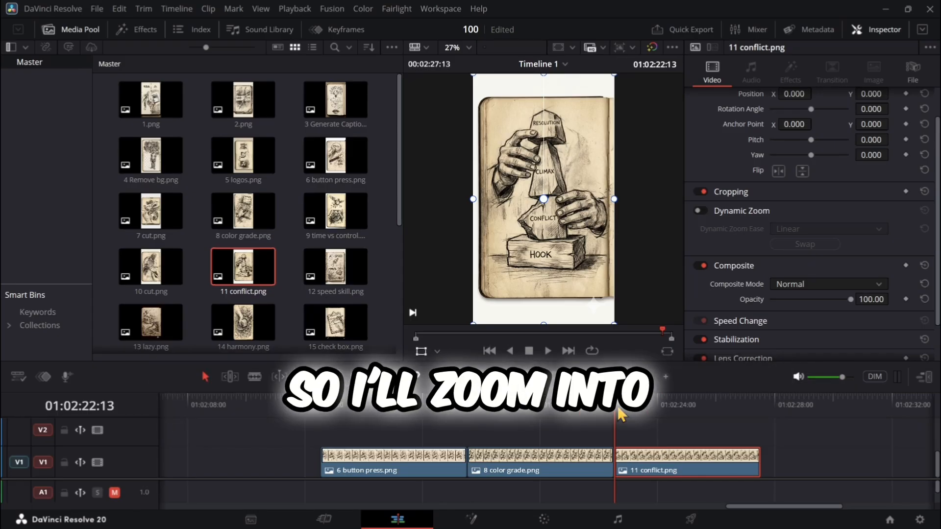
pyautogui.scroll(2, 929, 162)
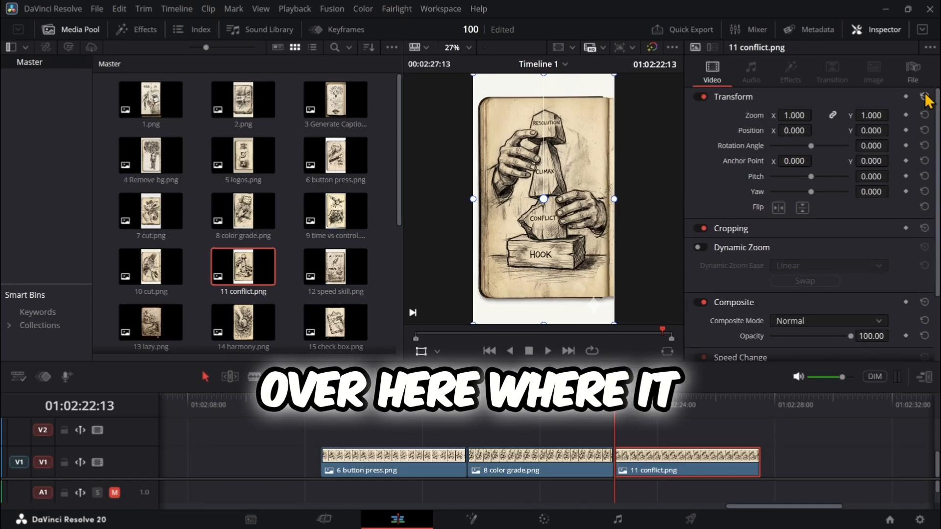
pyautogui.moveTo(794, 115); pyautogui.dragTo(815, 114)
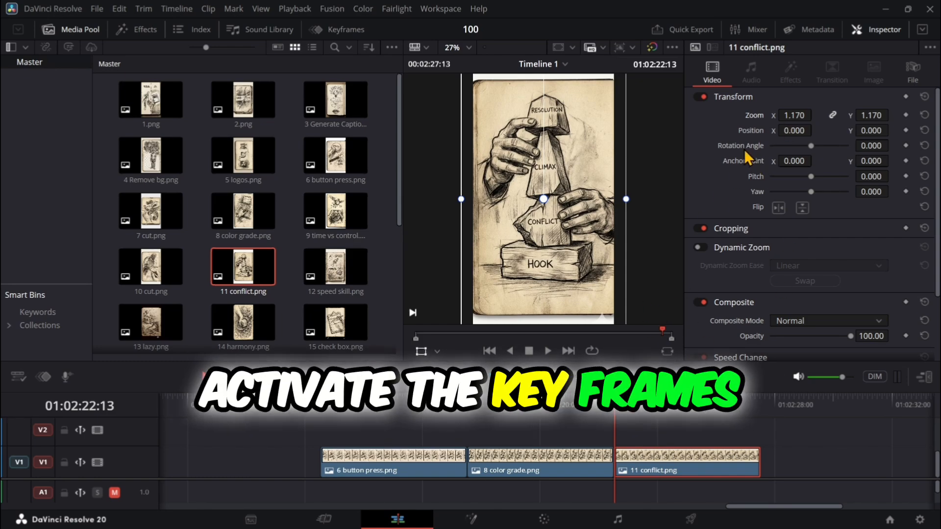
pyautogui.click(906, 115)
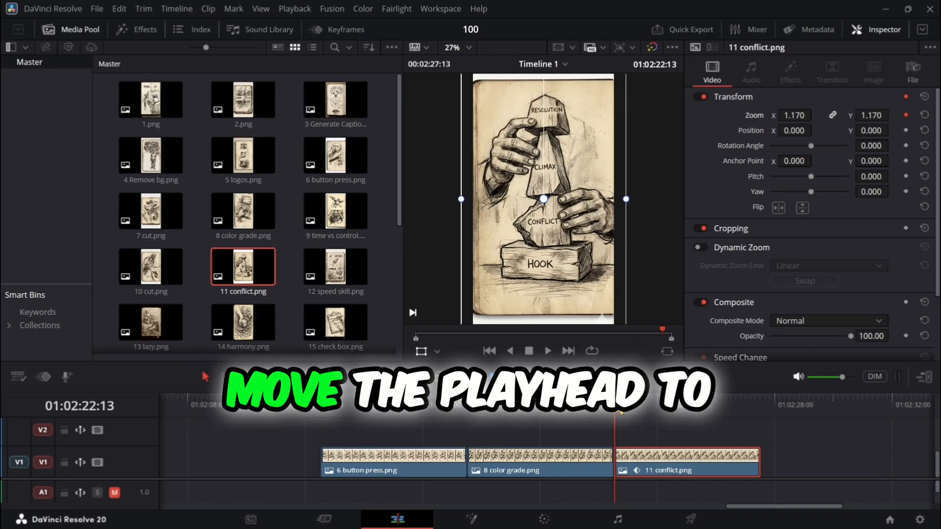
# - Set the Zoom of 11 conflict.png to 1.370 at the clip's end and preview the motion from its start
pyautogui.click(679, 401)
pyautogui.moveTo(694, 409); pyautogui.dragTo(757, 416)
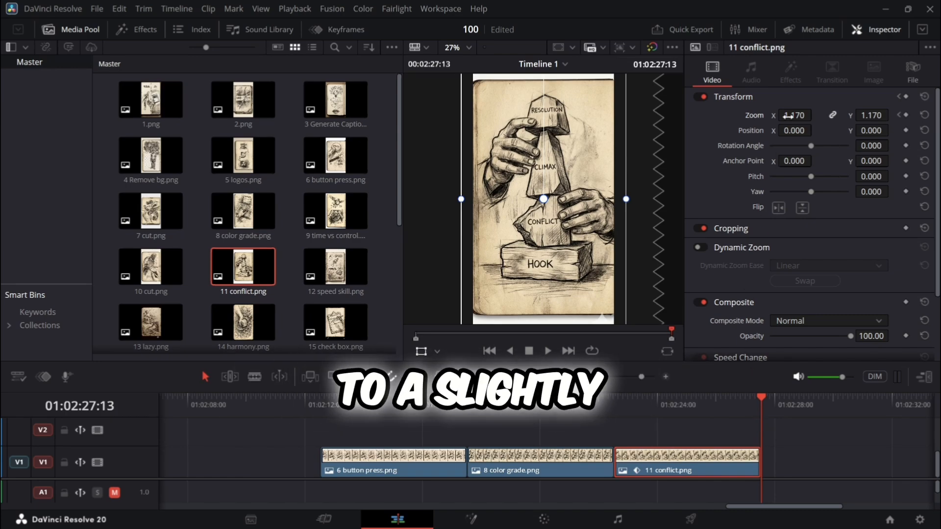
pyautogui.moveTo(794, 115); pyautogui.dragTo(816, 114)
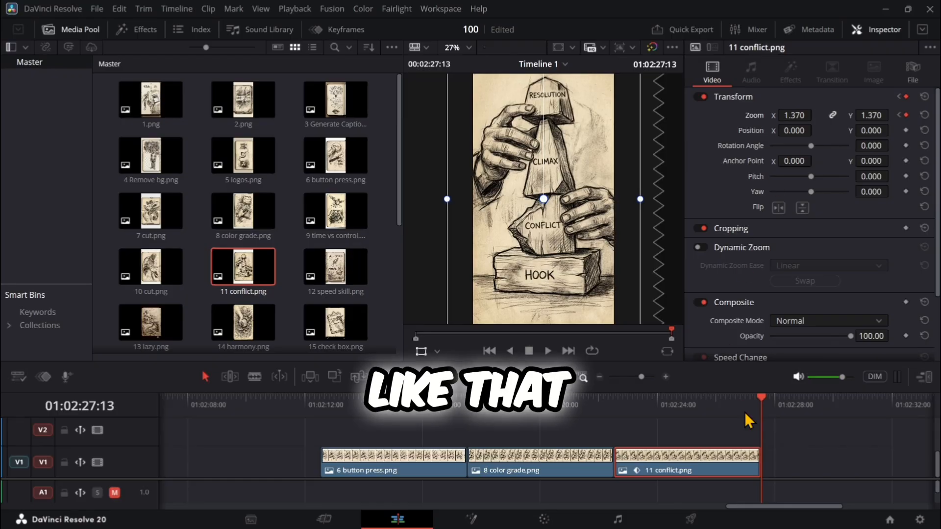
pyautogui.moveTo(763, 401); pyautogui.dragTo(745, 400)
pyautogui.moveTo(664, 410); pyautogui.dragTo(623, 415)
pyautogui.click(545, 352)
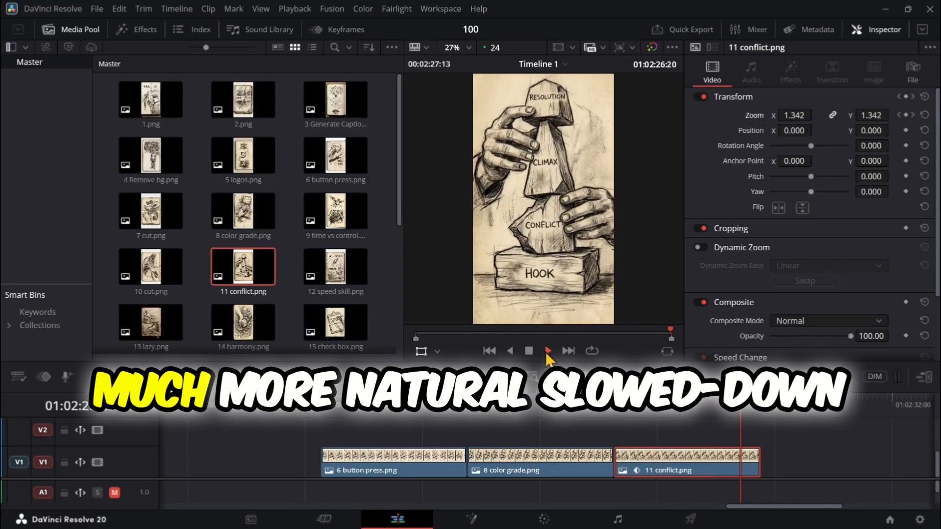
# - Step back and forth between the start and end Zoom keyframes of 11 conflict.png to compare the framing
pyautogui.click(620, 403)
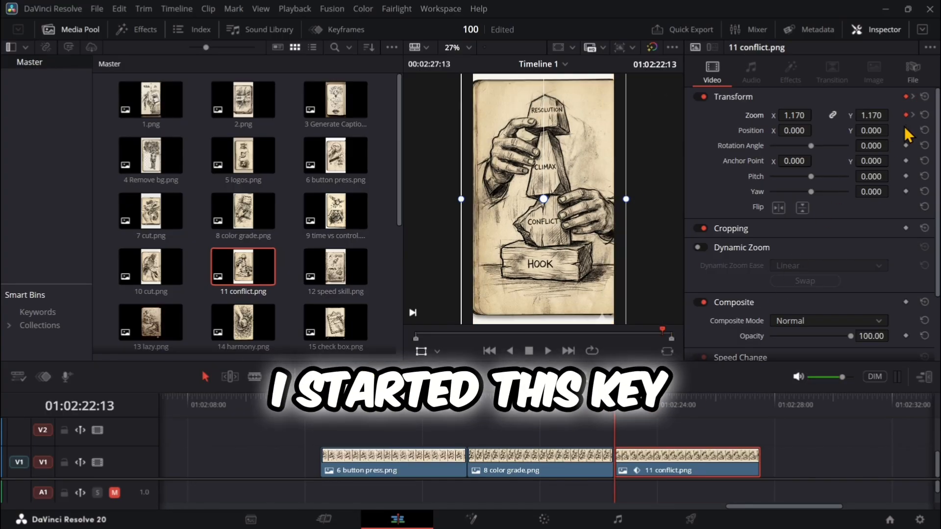
pyautogui.click(912, 115)
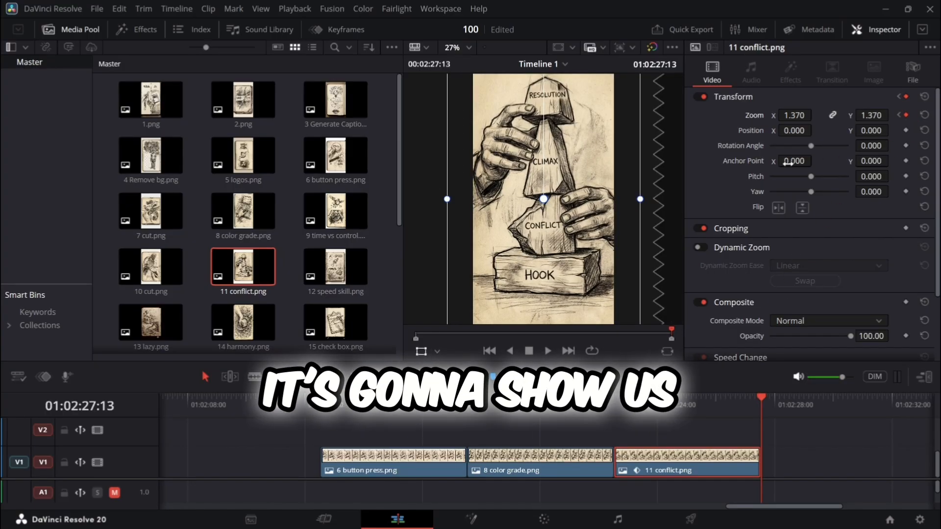
pyautogui.click(899, 115)
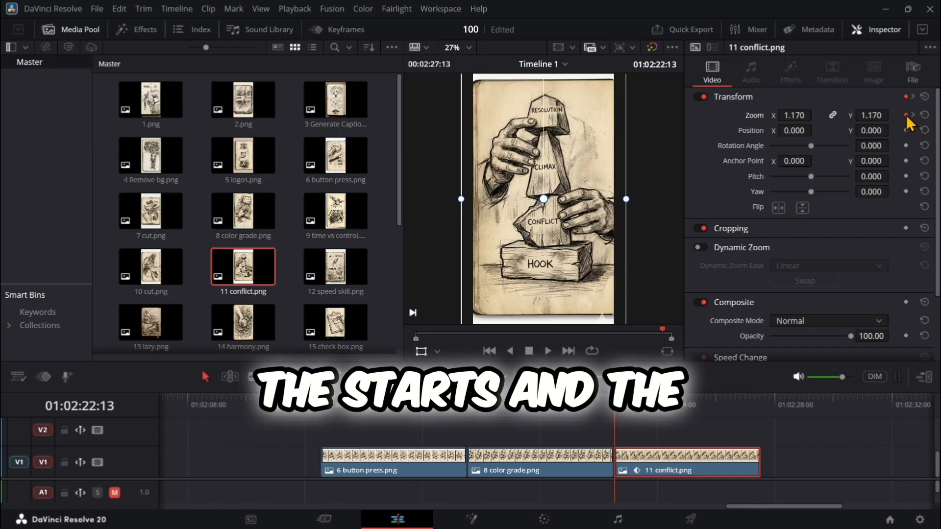
pyautogui.click(913, 115)
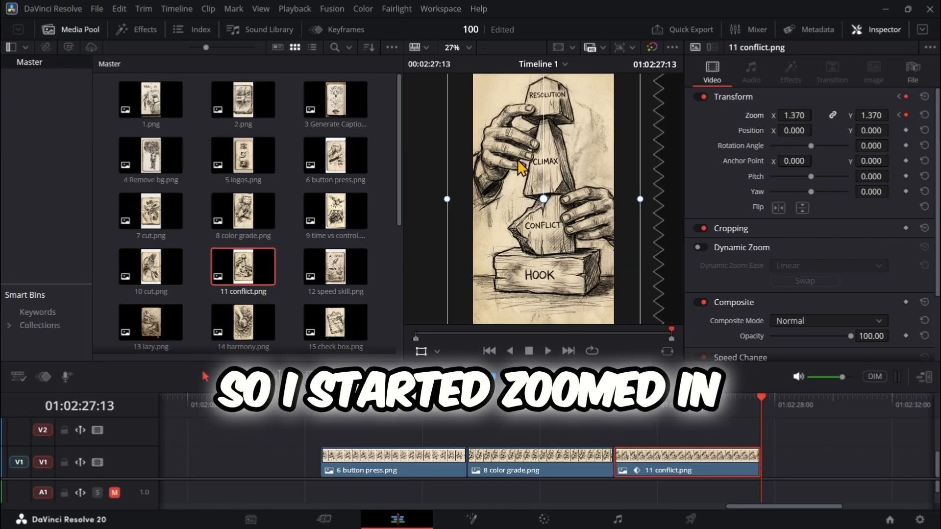
pyautogui.click(900, 116)
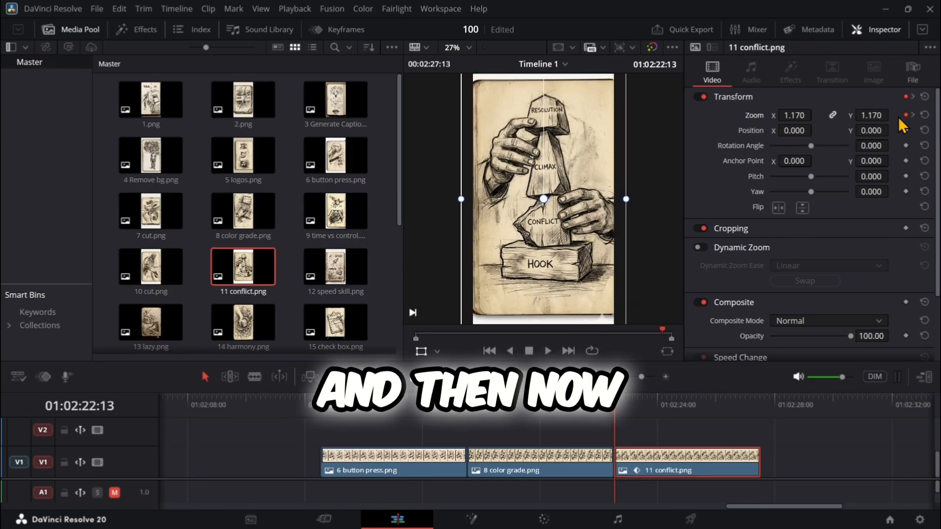
pyautogui.moveTo(619, 410)
pyautogui.mouseDown()
pyautogui.moveTo(759, 412)
pyautogui.moveTo(619, 411)
pyautogui.mouseUp()
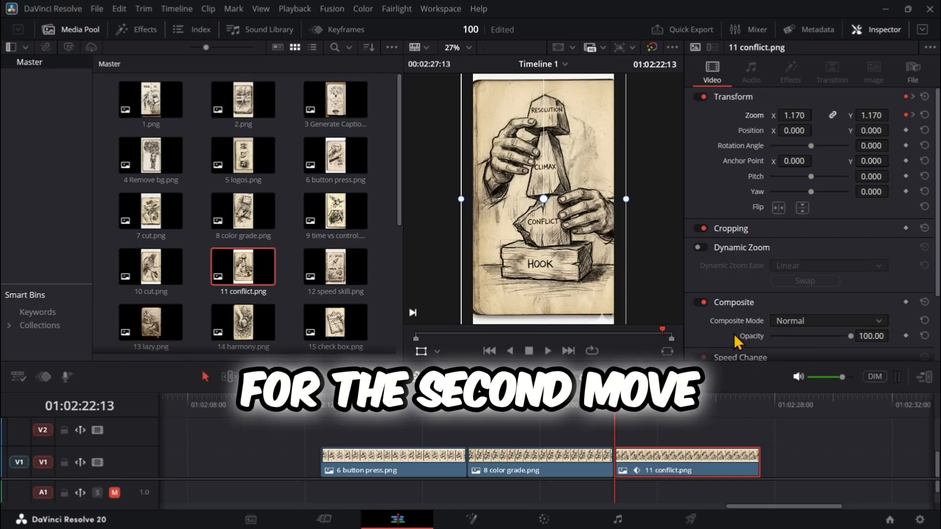
# - Try to pan 11 conflict.png without keyframes, using Position X 22.000 at 01:02:24:21 and -1.000 at the clip's end, and preview it
pyautogui.moveTo(622, 414); pyautogui.dragTo(685, 414)
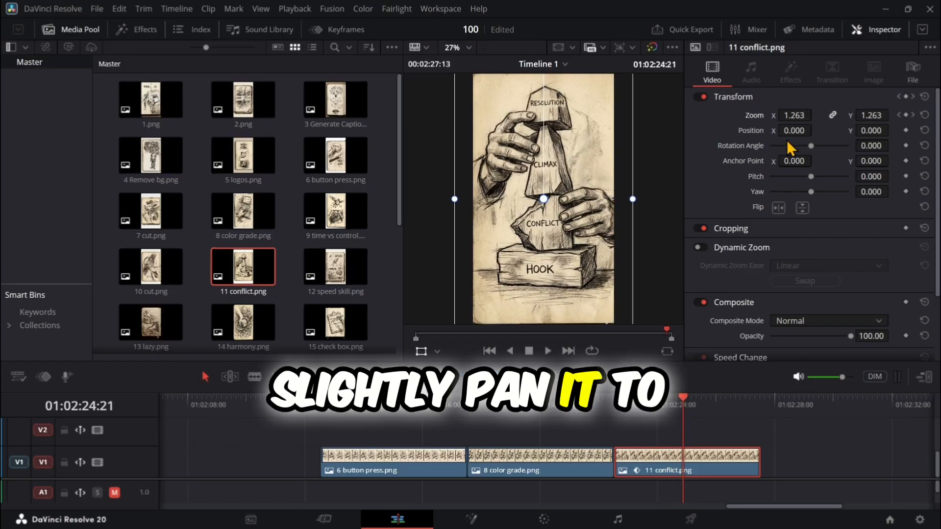
pyautogui.moveTo(789, 129); pyautogui.dragTo(801, 130)
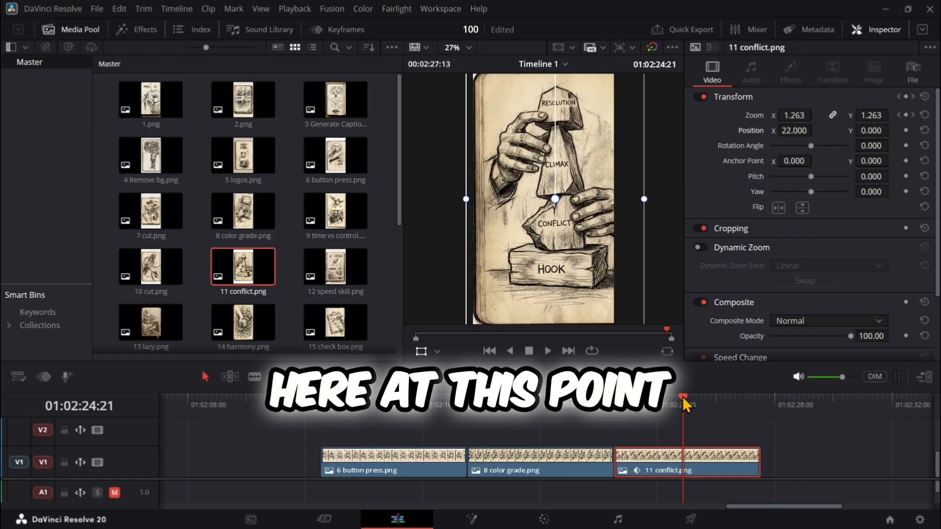
pyautogui.moveTo(683, 395); pyautogui.dragTo(758, 404)
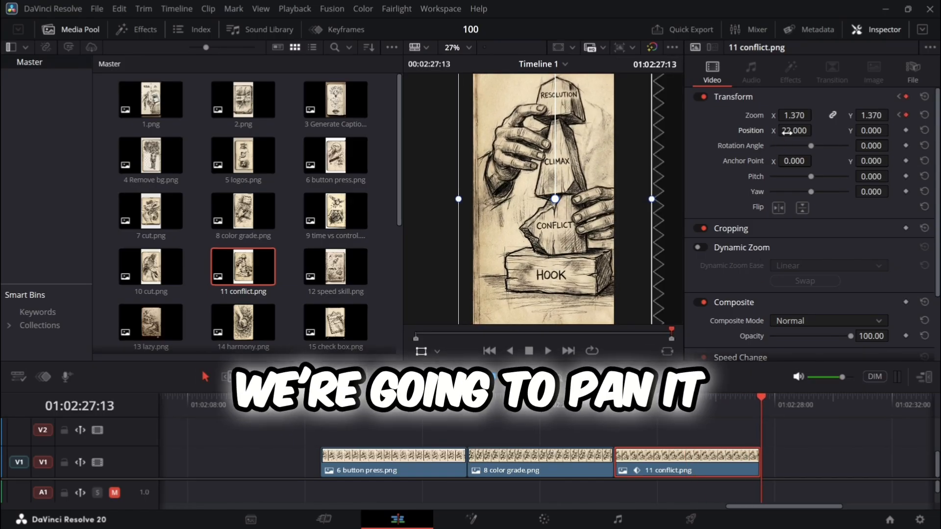
pyautogui.moveTo(805, 130); pyautogui.dragTo(794, 130)
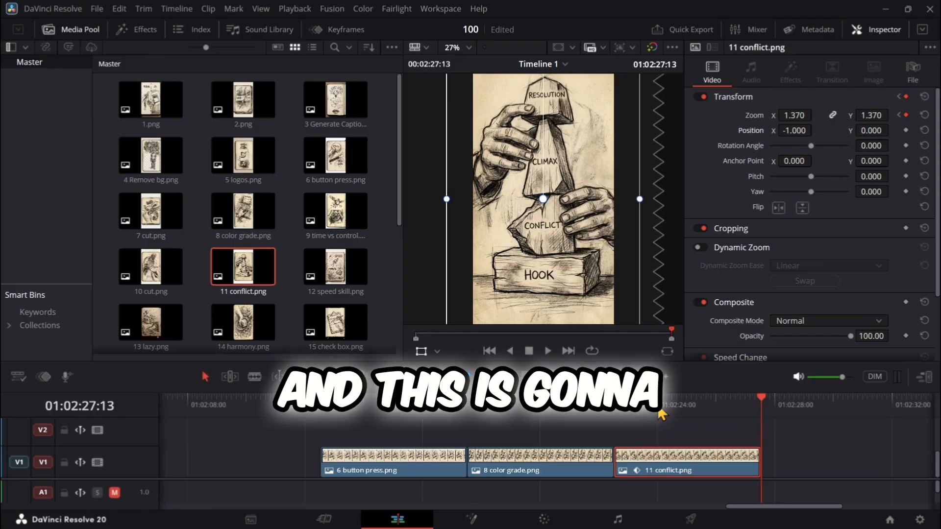
pyautogui.moveTo(649, 406); pyautogui.dragTo(618, 406)
pyautogui.click(549, 350)
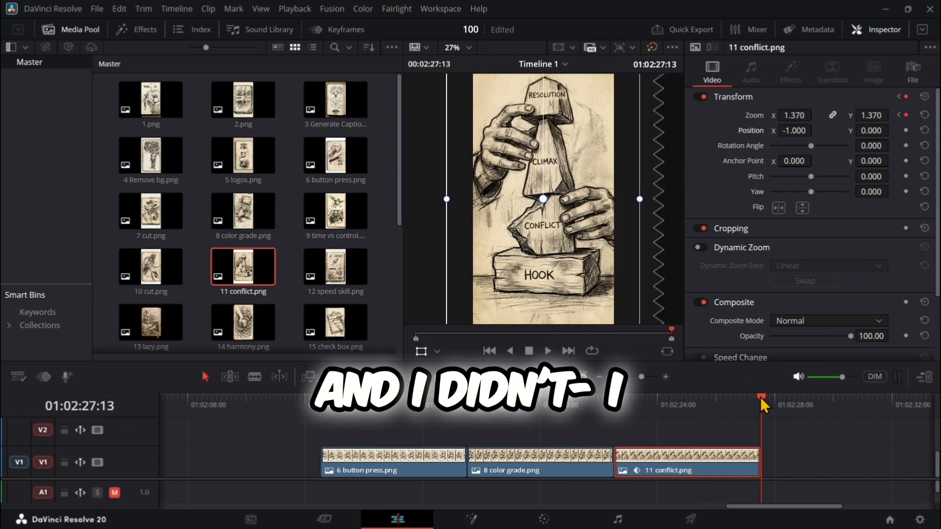
# - Keyframe the Position X of 11 conflict.png at 15.000 at 01:02:24:03 and -7.000 at 01:02:27:02, and preview from the clip's start
pyautogui.moveTo(761, 406); pyautogui.dragTo(660, 407)
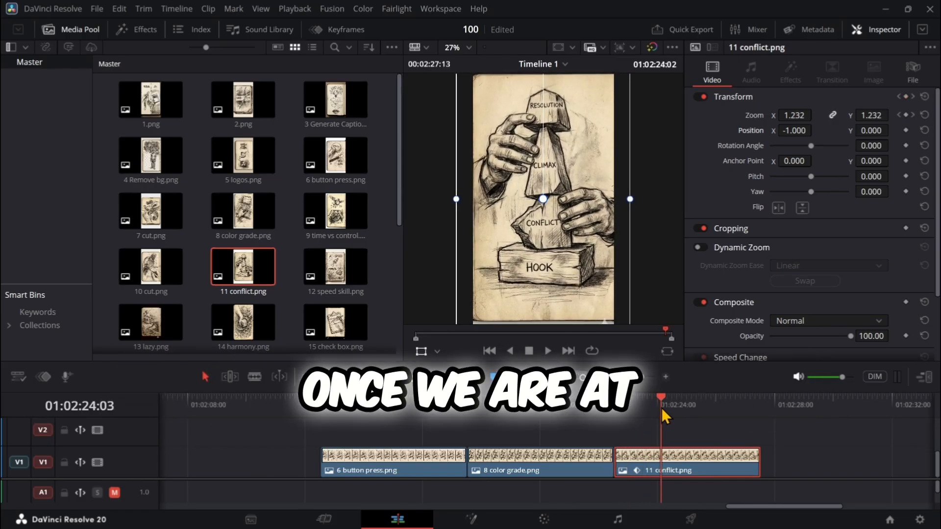
pyautogui.moveTo(794, 130); pyautogui.dragTo(815, 130)
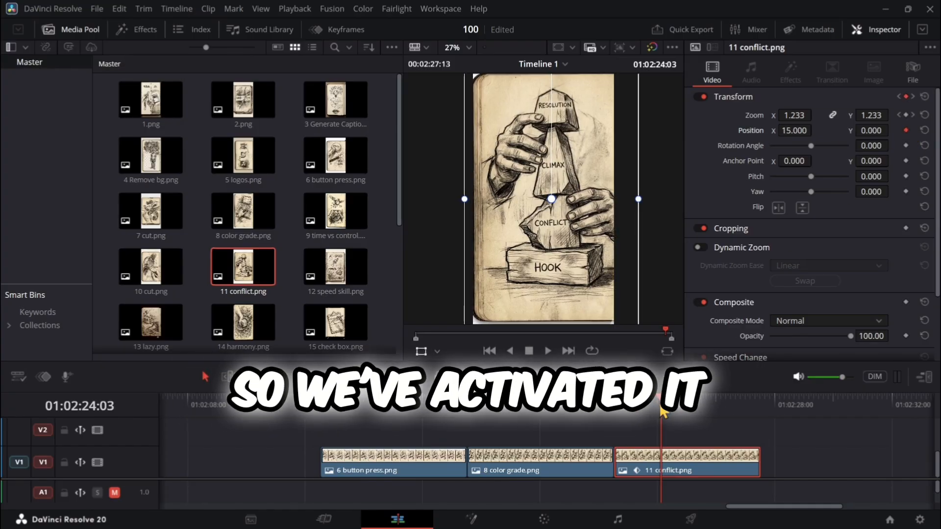
pyautogui.moveTo(663, 409); pyautogui.dragTo(748, 411)
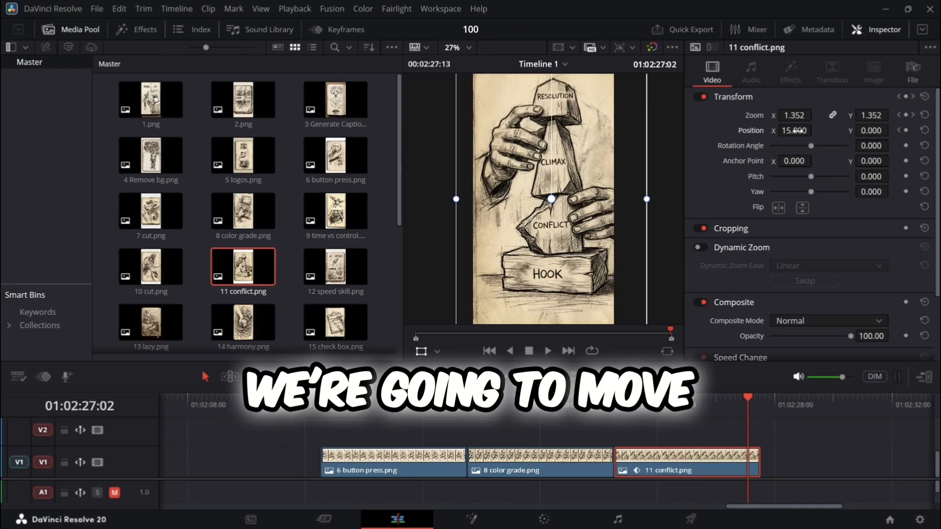
pyautogui.moveTo(795, 131); pyautogui.dragTo(784, 131)
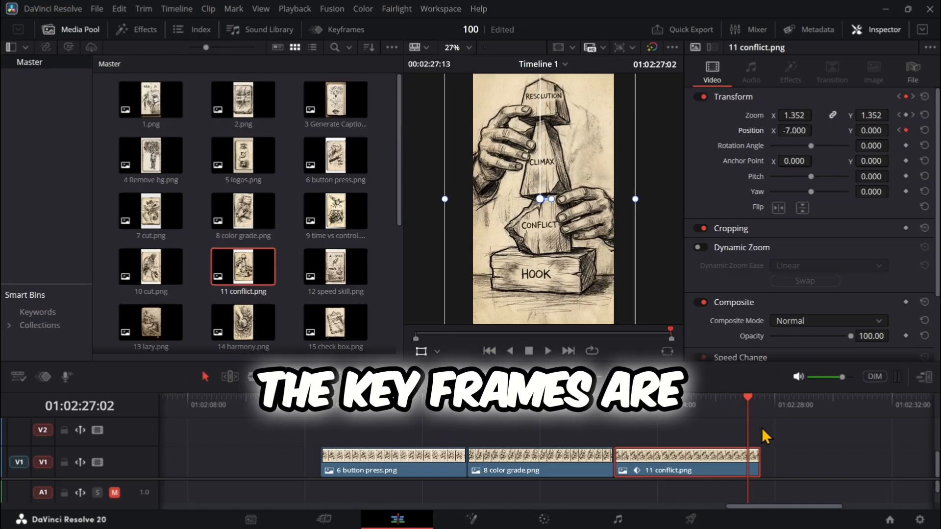
pyautogui.moveTo(748, 402); pyautogui.dragTo(619, 399)
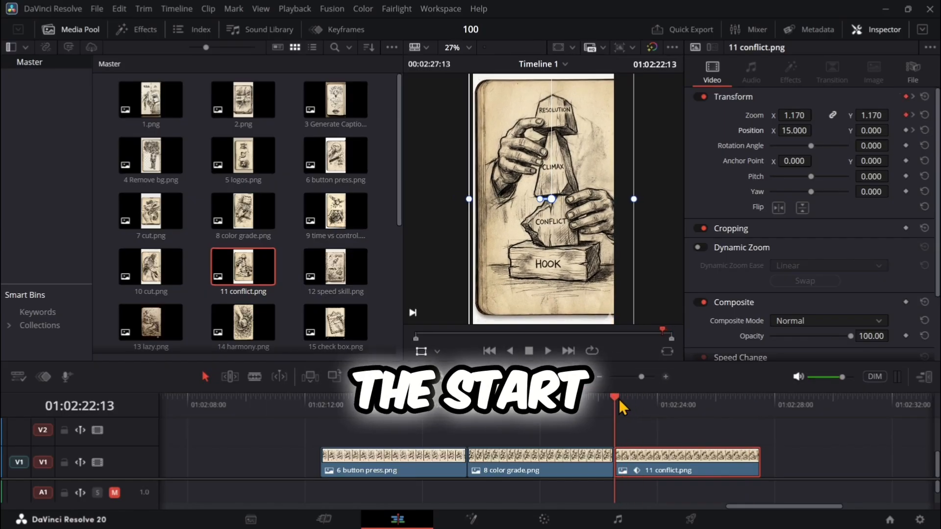
pyautogui.click(545, 354)
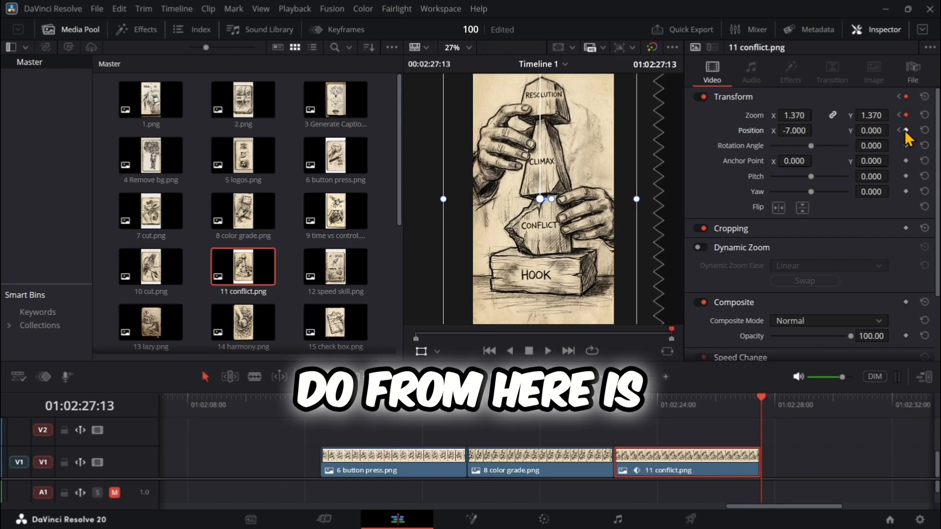
pyautogui.scroll(-2, 905, 127)
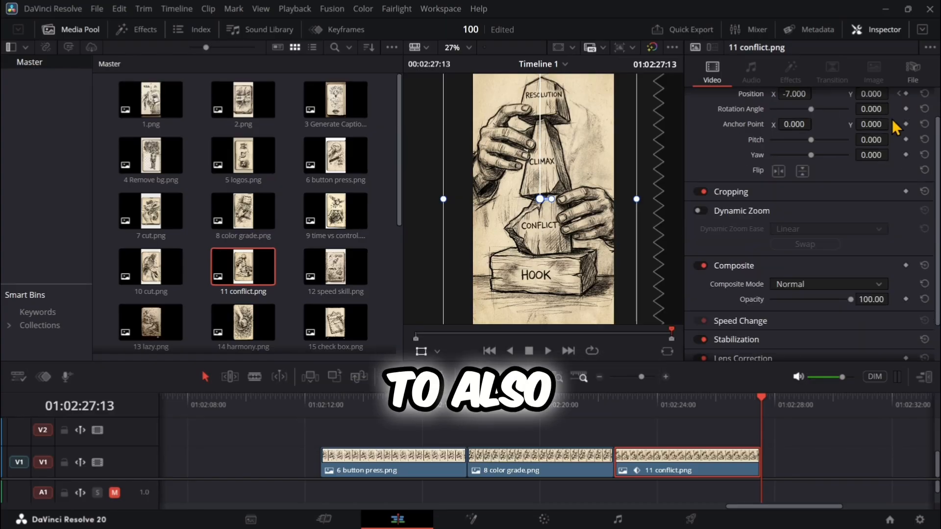
pyautogui.scroll(2, 895, 128)
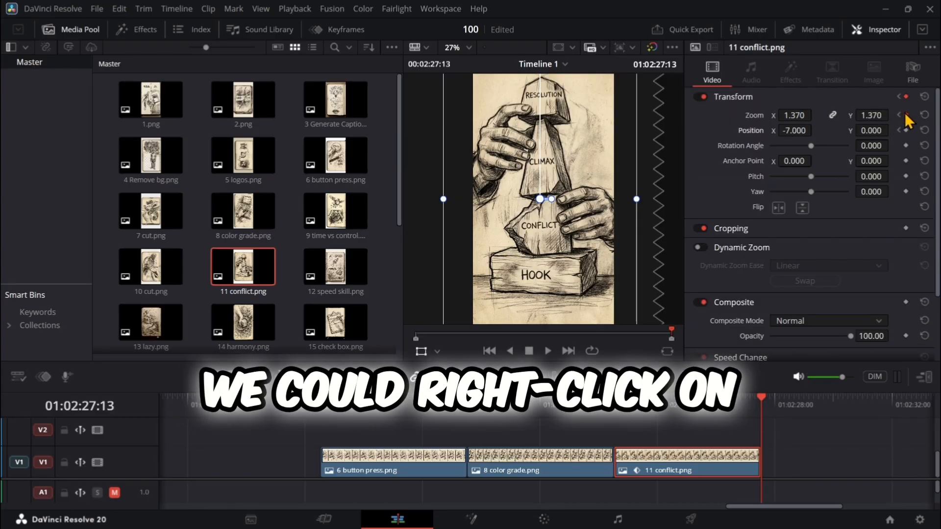
pyautogui.rightClick(906, 116)
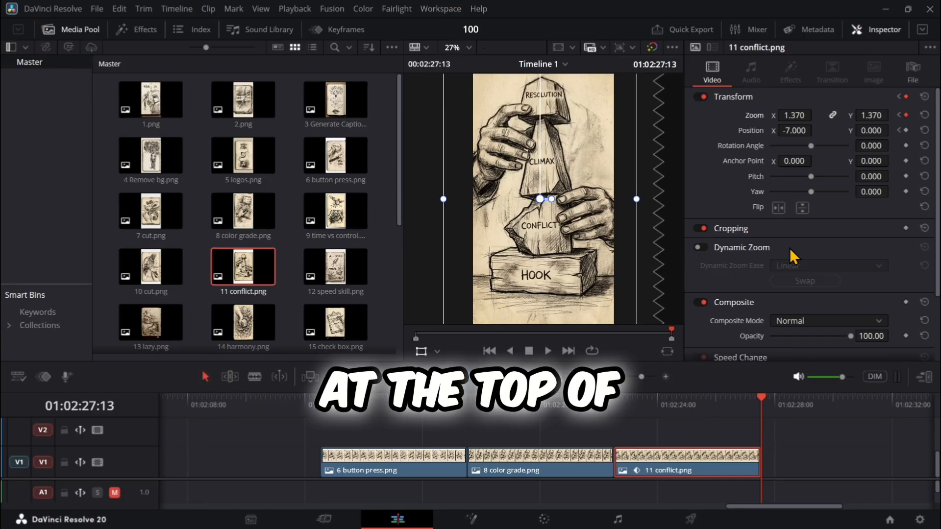
pyautogui.click(649, 425)
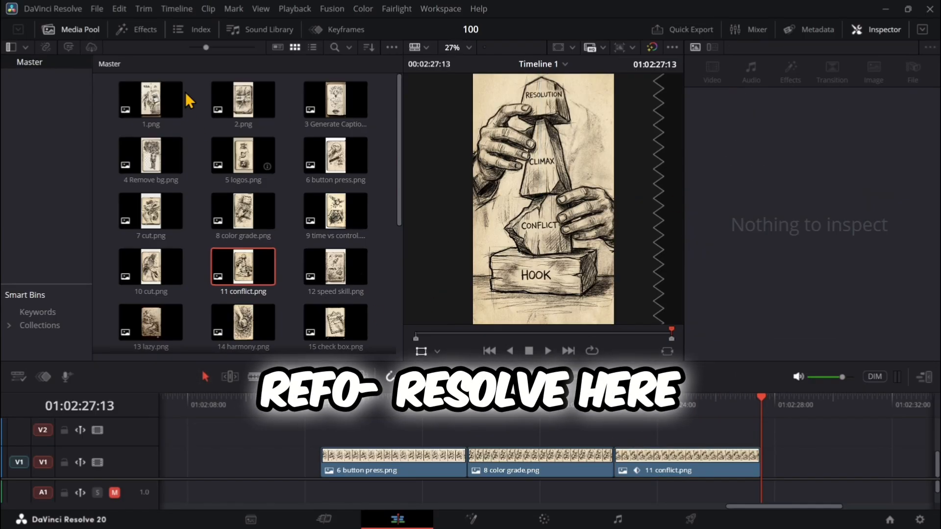
# - Find Camera Shake in the effects library, apply it to 11 conflict.png and show the effect's settings
pyautogui.click(138, 32)
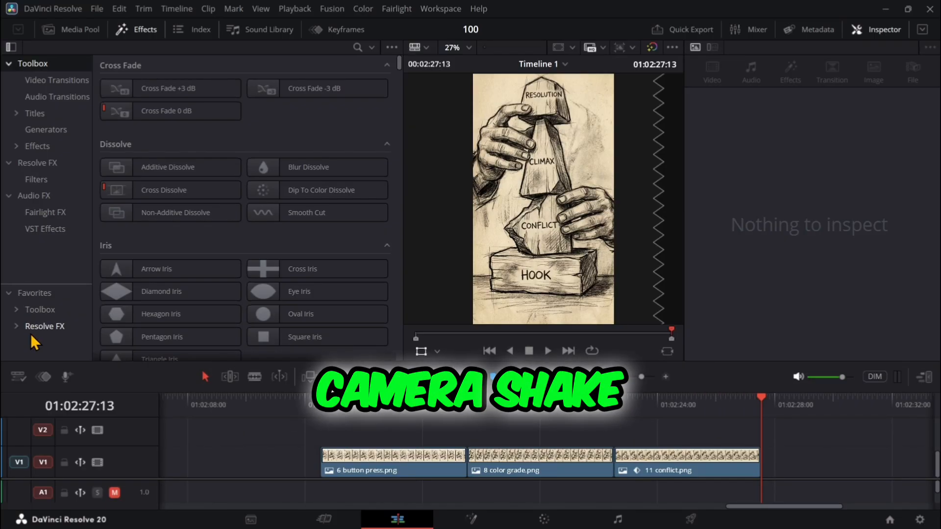
pyautogui.click(45, 146)
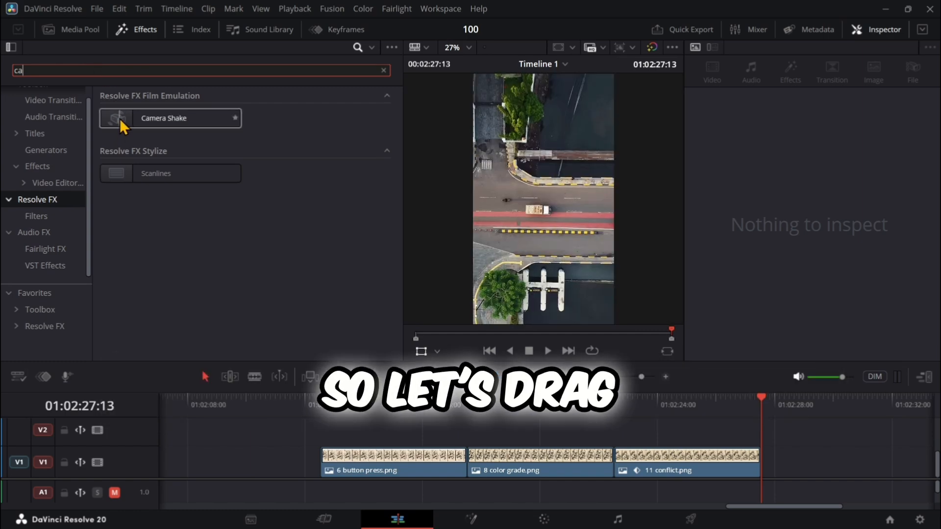
pyautogui.moveTo(120, 119); pyautogui.dragTo(642, 464)
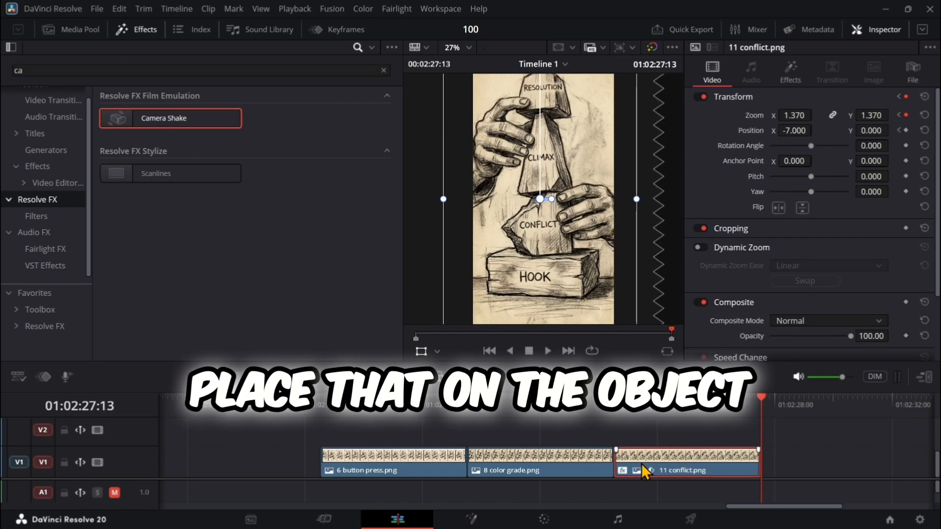
pyautogui.click(791, 78)
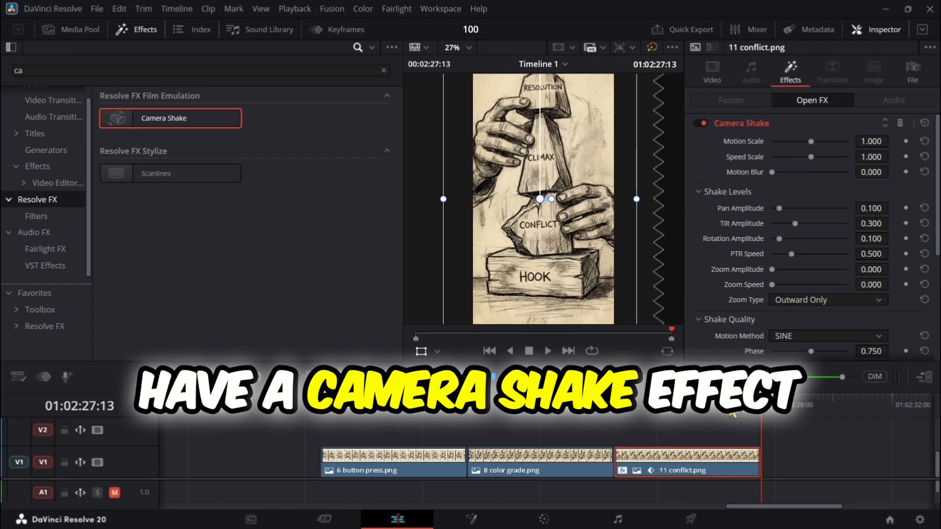
# - Play 11 conflict.png from its start twice to preview the Camera Shake effect
pyautogui.moveTo(749, 409); pyautogui.dragTo(608, 408)
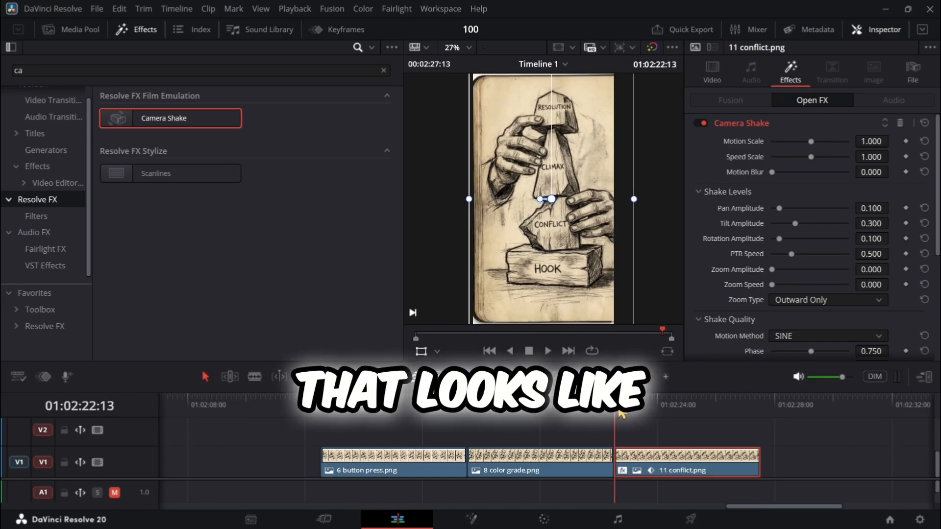
pyautogui.click(548, 350)
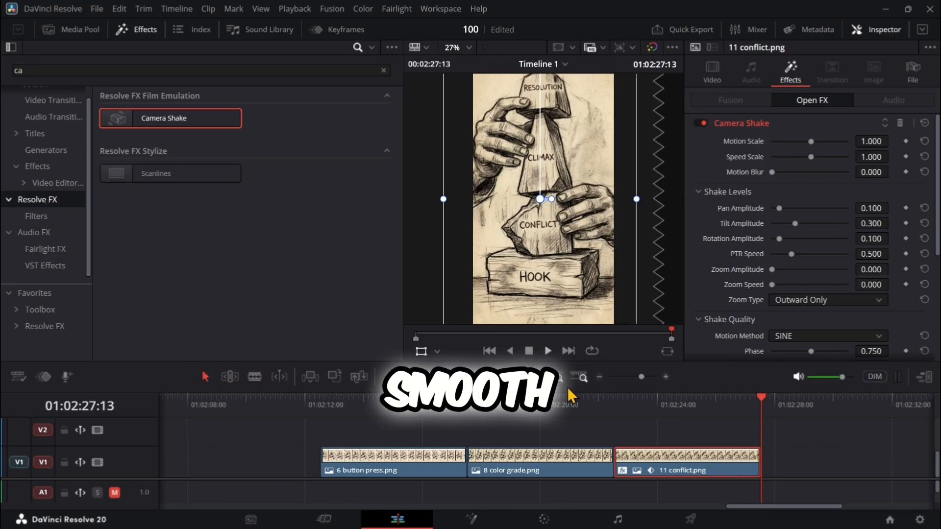
pyautogui.click(616, 412)
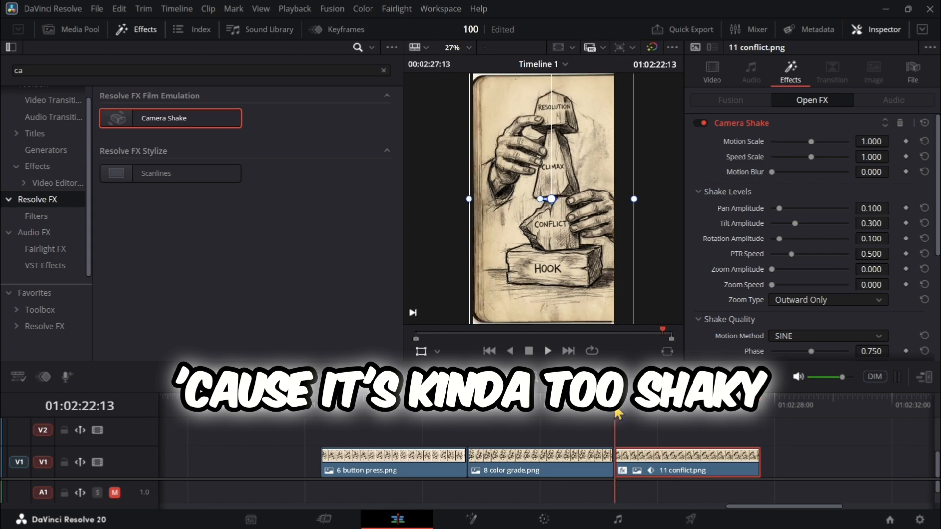
pyautogui.click(548, 352)
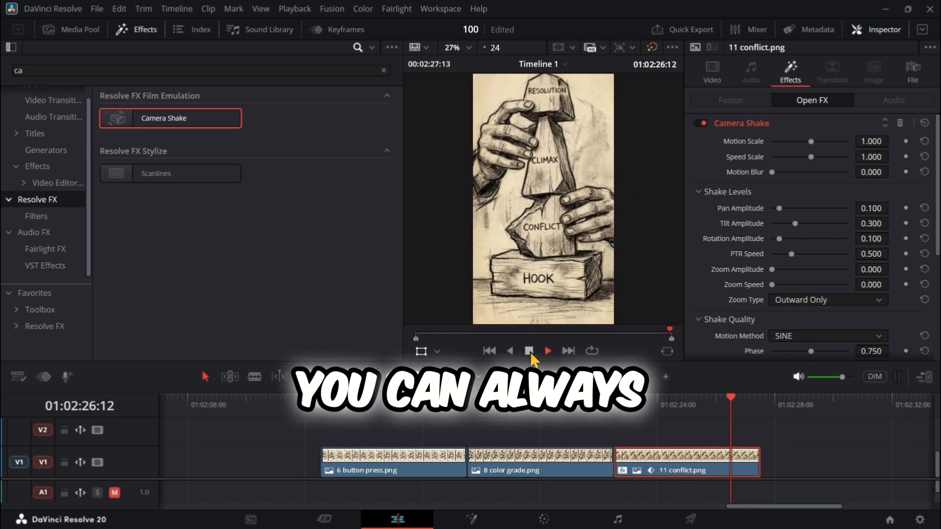
pyautogui.click(529, 351)
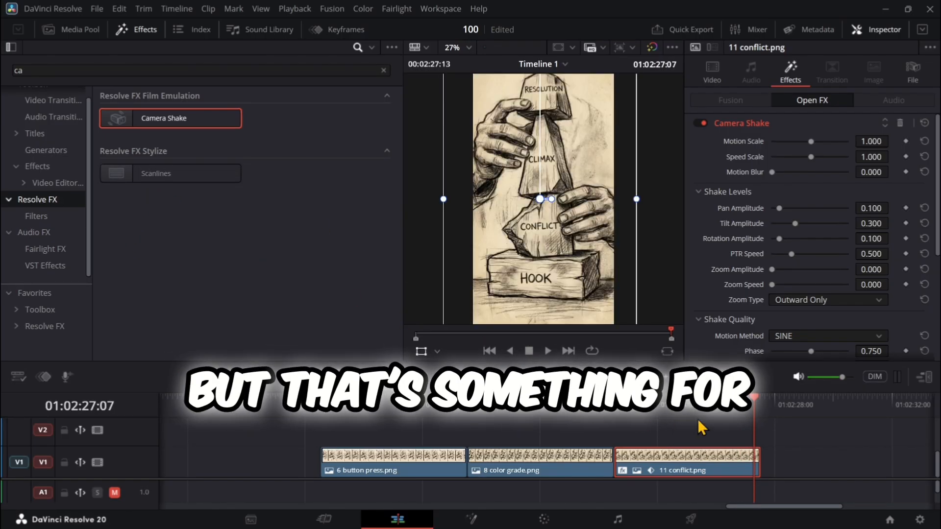
# - Put the playhead near the start of 11 conflict.png and lower the Camera Shake Motion Scale to 0.279
pyautogui.click(740, 404)
pyautogui.click(623, 401)
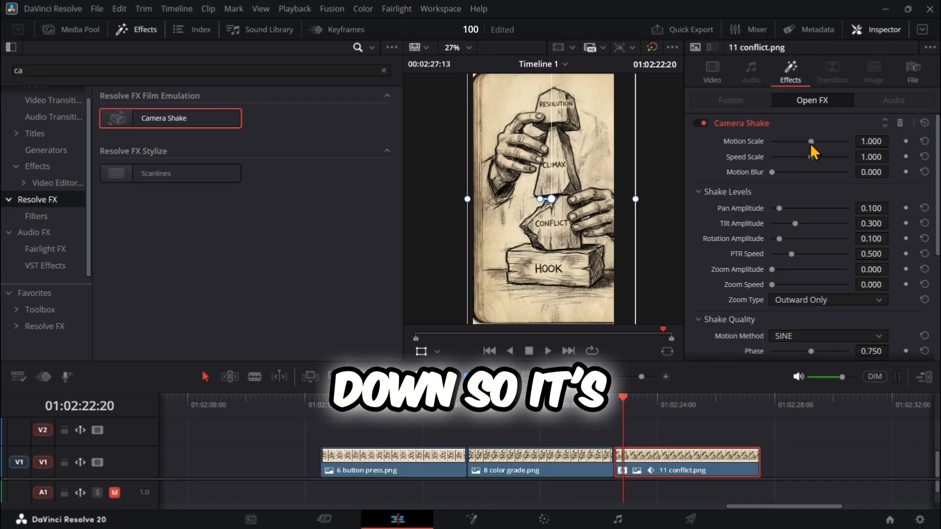
pyautogui.moveTo(810, 142); pyautogui.dragTo(783, 143)
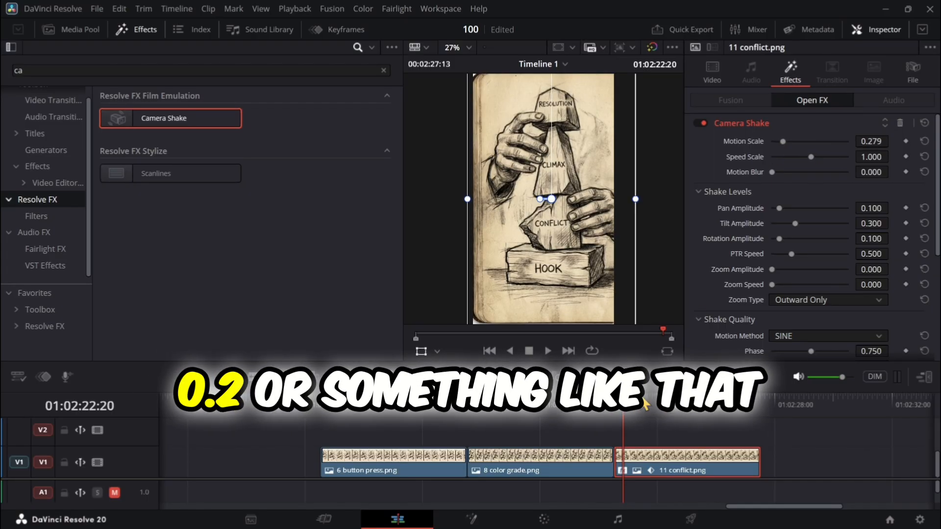
# - Play 11 conflict.png from its start to check the reduced Camera Shake motion
pyautogui.moveTo(622, 398)
pyautogui.mouseDown()
pyautogui.moveTo(668, 404)
pyautogui.moveTo(615, 405)
pyautogui.mouseUp()
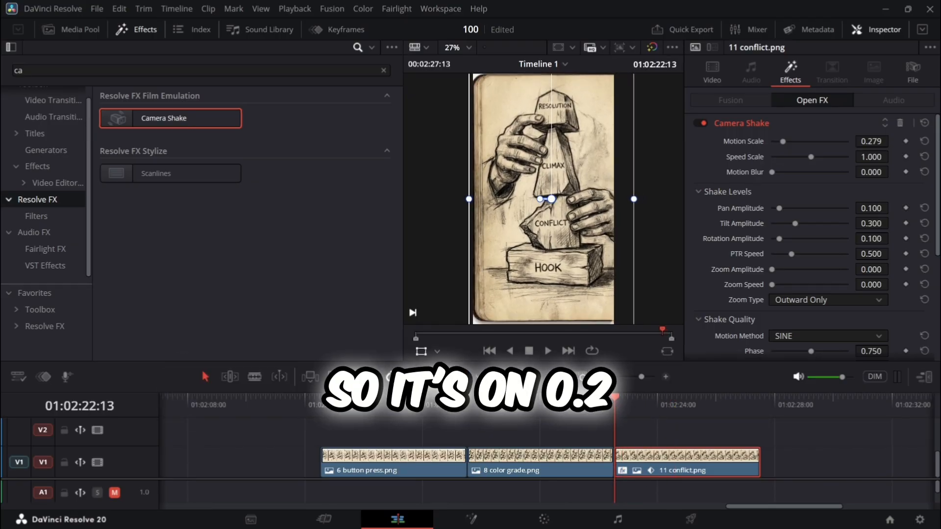
pyautogui.click(551, 349)
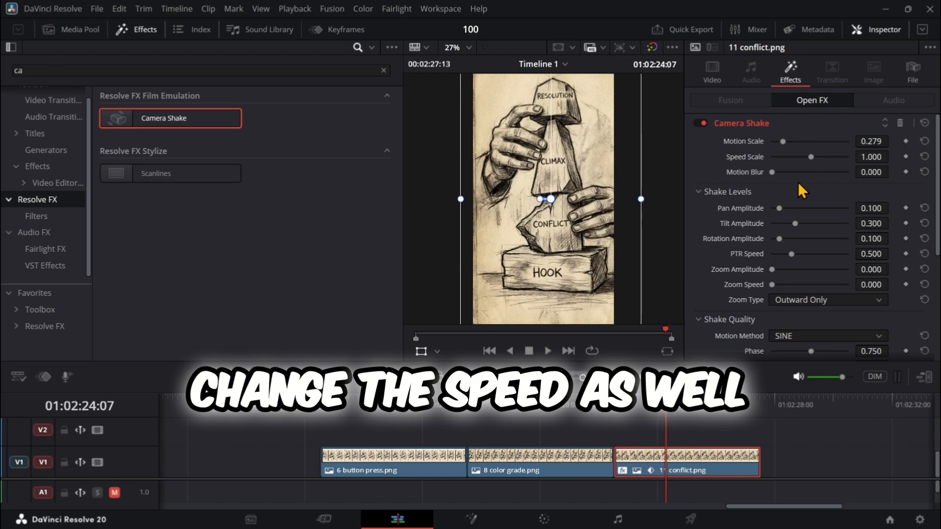
# - Lower the Camera Shake Speed Scale to 0.248 and preview 11 conflict.png from its start
pyautogui.moveTo(811, 161); pyautogui.dragTo(783, 160)
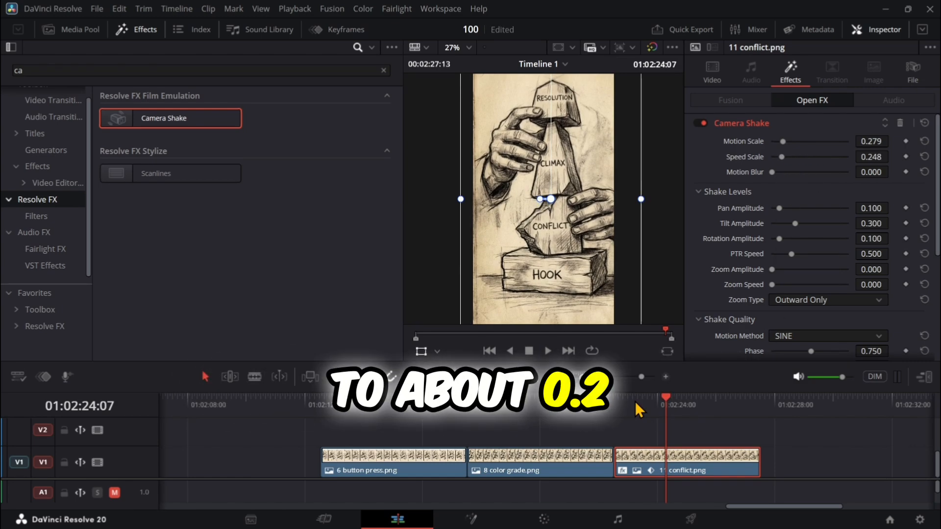
pyautogui.moveTo(668, 396); pyautogui.dragTo(614, 397)
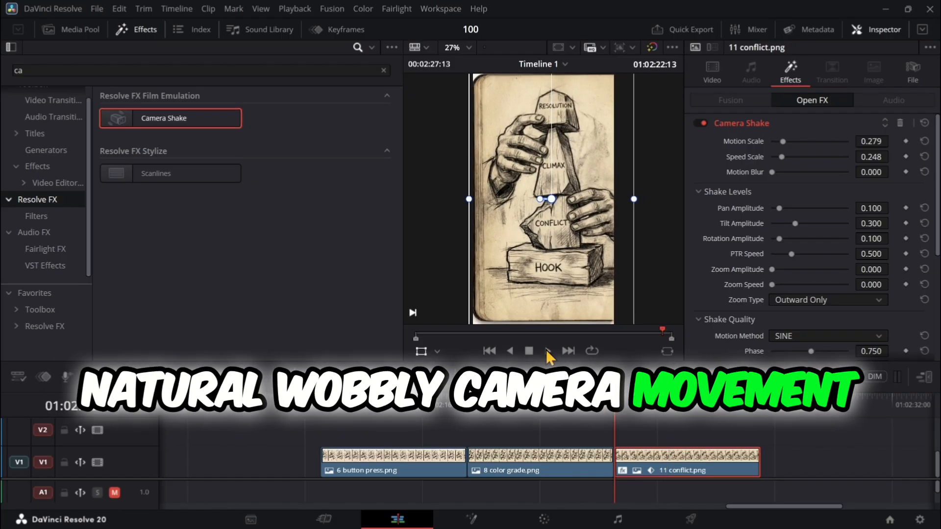
pyautogui.click(548, 351)
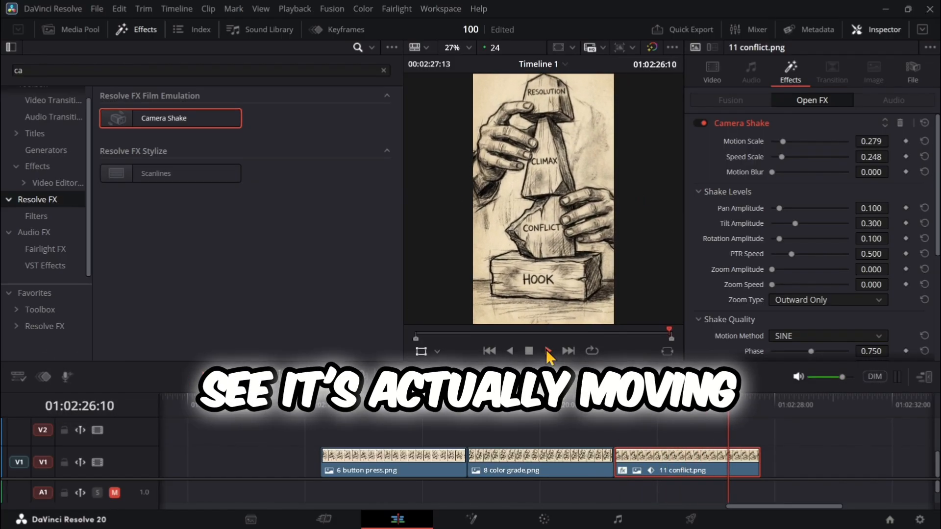
pyautogui.click(529, 351)
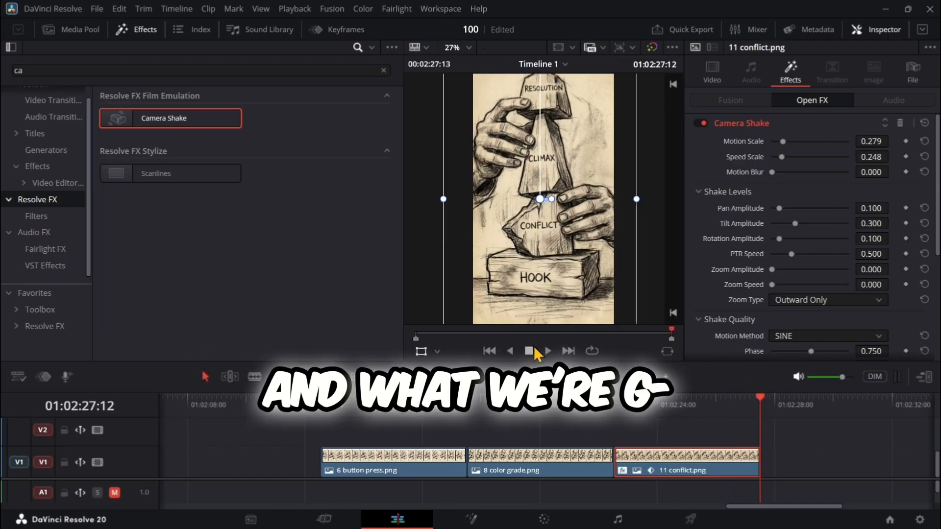
# - Set Camera Shake Motion Blur to 0.411 and keyframe Motion Scale at 0.279 at the clip's start and 0.372 at 01:02:27:04
pyautogui.moveTo(771, 172); pyautogui.dragTo(801, 172)
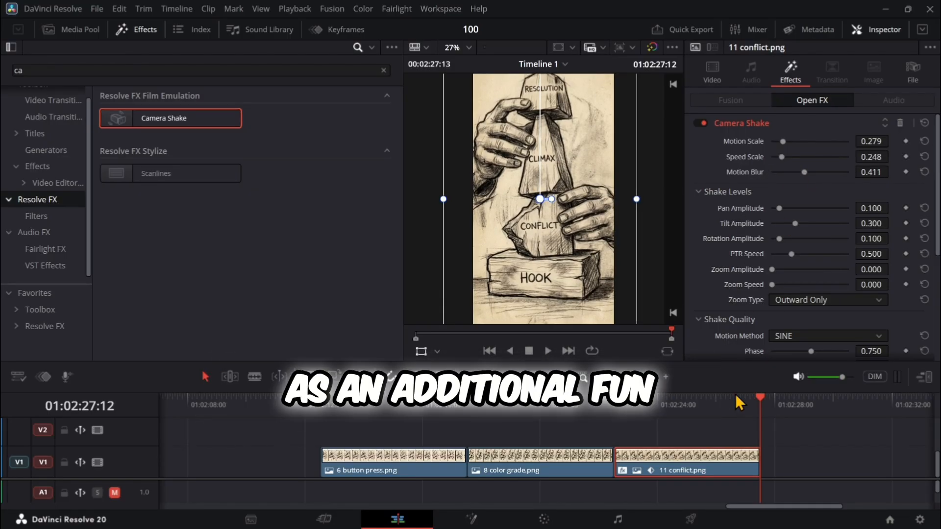
pyautogui.moveTo(757, 395); pyautogui.dragTo(616, 412)
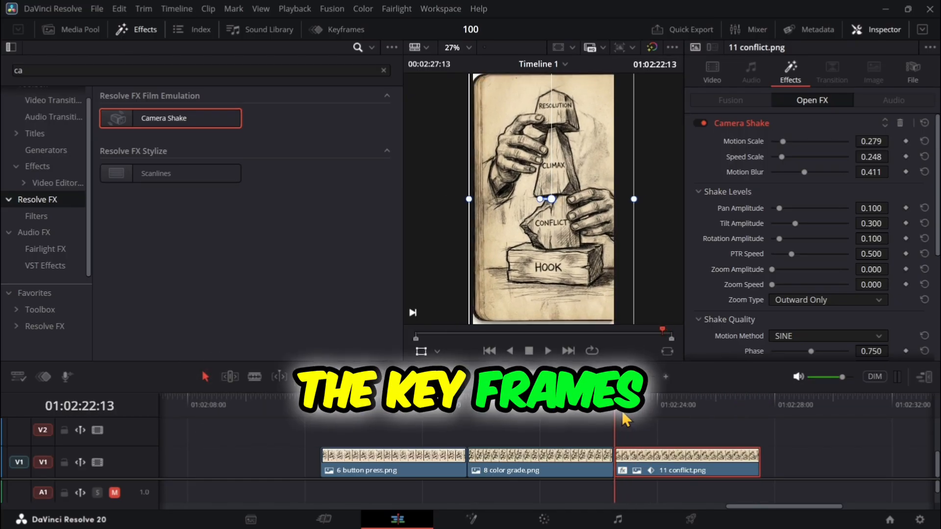
pyautogui.click(906, 142)
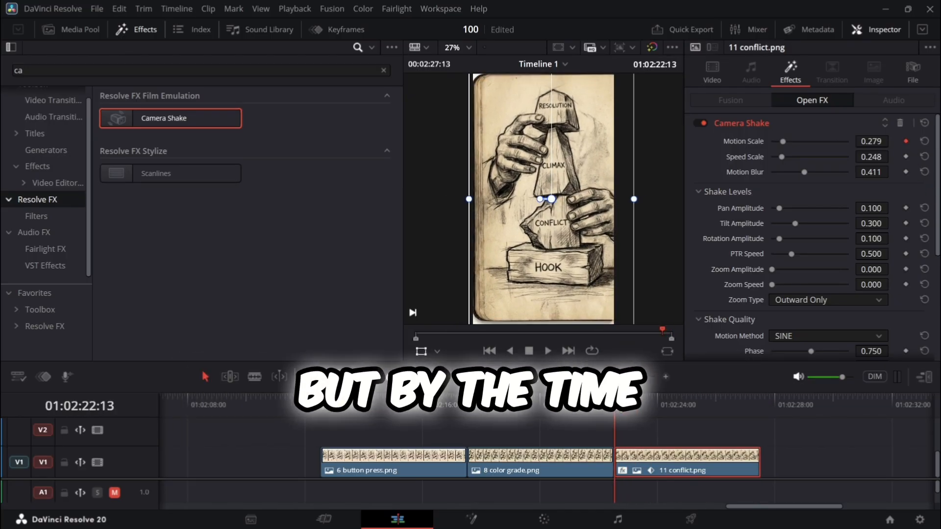
pyautogui.moveTo(643, 407); pyautogui.dragTo(751, 413)
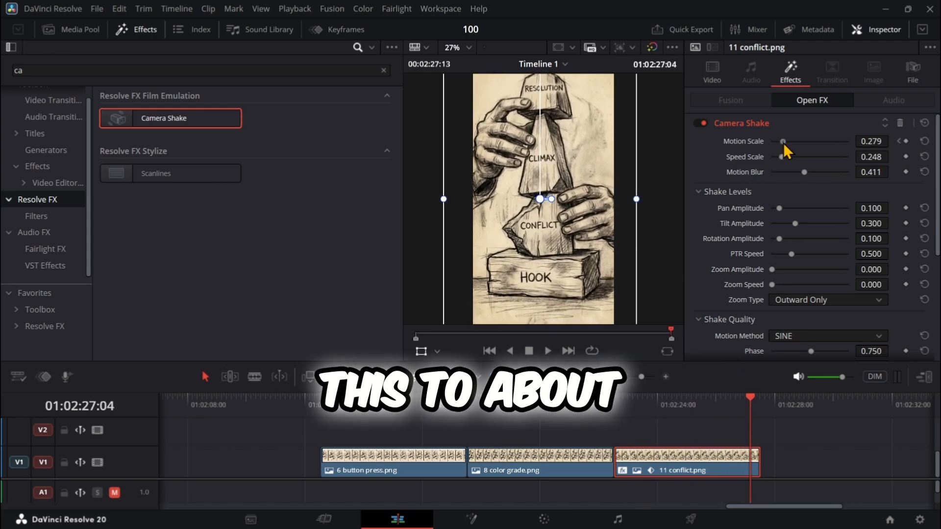
pyautogui.moveTo(782, 142); pyautogui.dragTo(786, 143)
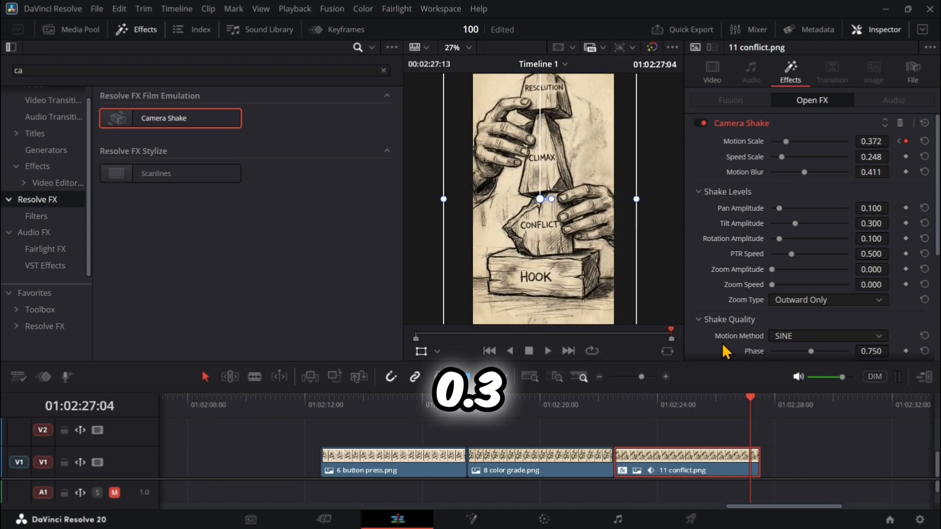
# - Raise the Camera Shake Speed Scale to 0.341 and play 11 conflict.png from its start
pyautogui.moveTo(749, 398); pyautogui.dragTo(726, 402)
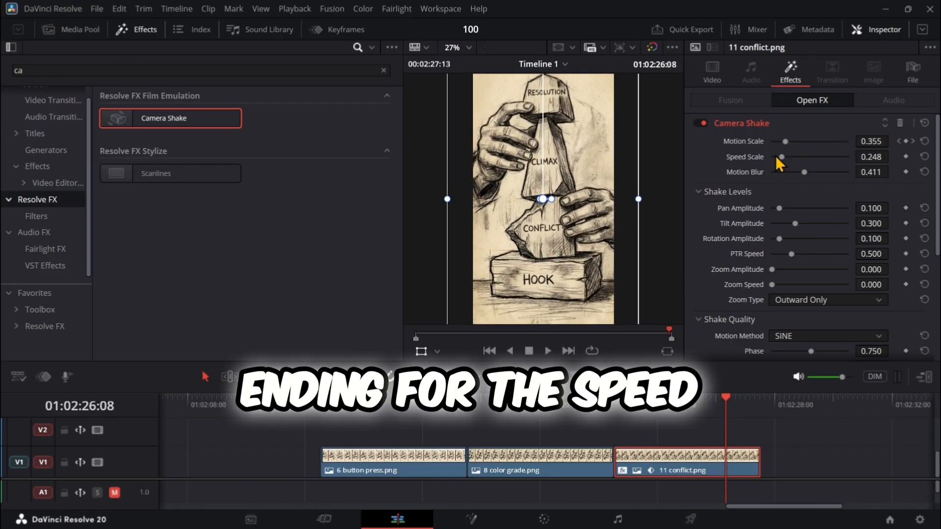
pyautogui.moveTo(781, 157); pyautogui.dragTo(784, 158)
pyautogui.moveTo(725, 406); pyautogui.dragTo(615, 401)
pyautogui.click(547, 351)
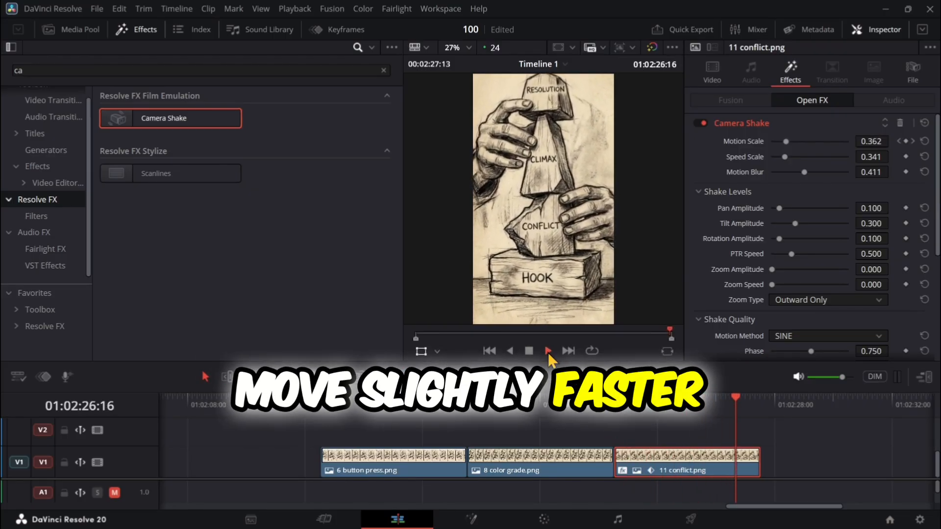
# - Apply easing to the Camera Shake Motion Scale keyframe at 01:02:27:04
pyautogui.click(899, 142)
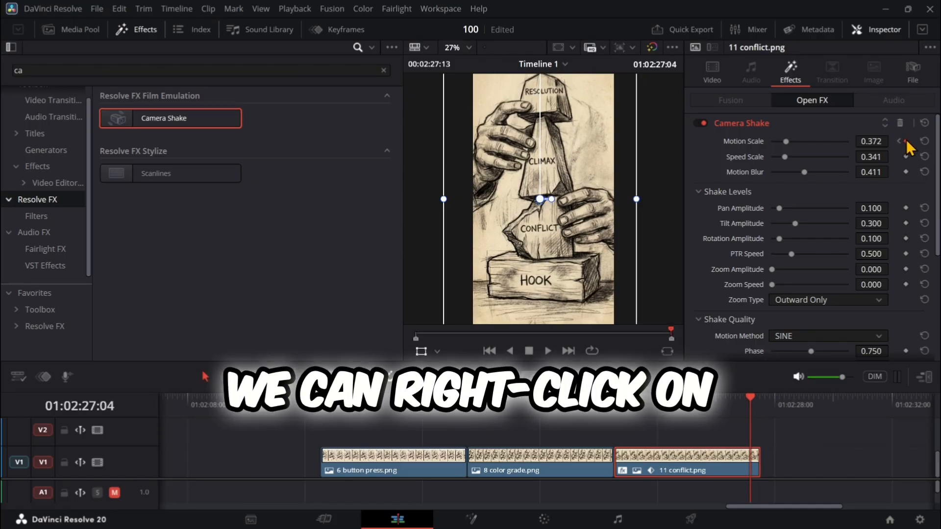
pyautogui.rightClick(907, 145)
pyautogui.click(892, 166)
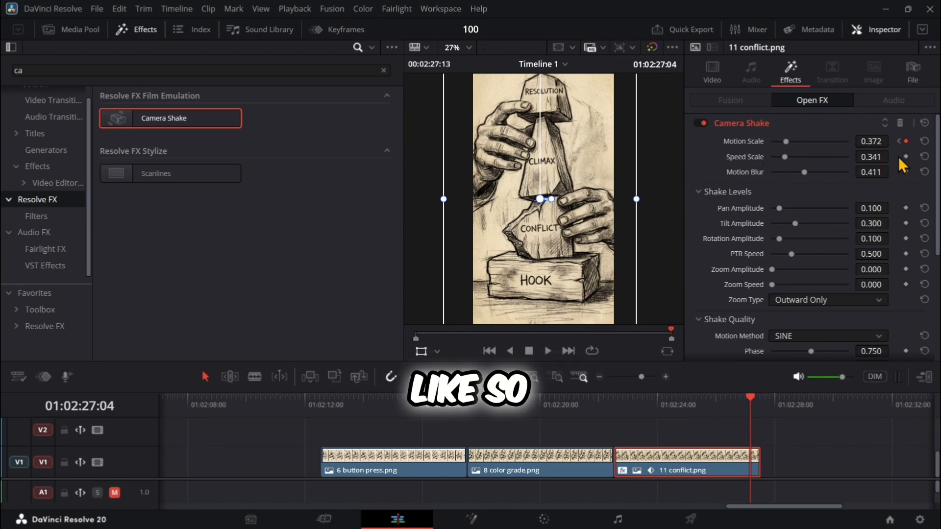
# - Try keyframing Speed Scale at 0.341 at the start of 11 conflict.png and 0.186 at 01:02:27:00, and preview the clip
pyautogui.moveTo(750, 398); pyautogui.dragTo(620, 407)
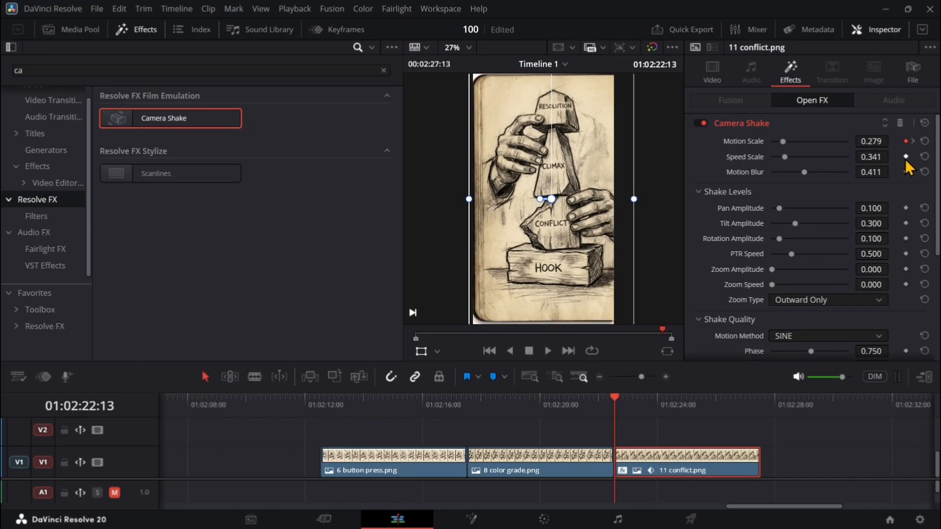
pyautogui.moveTo(615, 411); pyautogui.dragTo(746, 407)
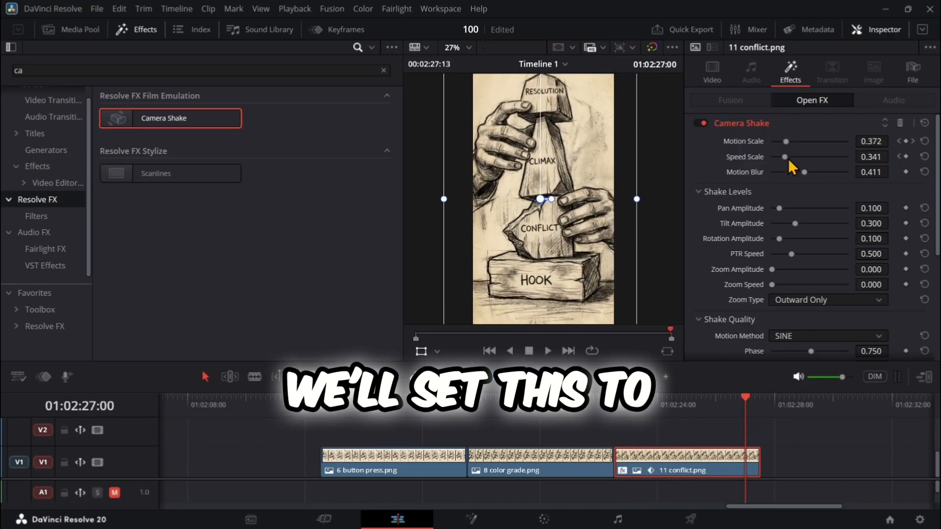
pyautogui.moveTo(786, 158); pyautogui.dragTo(778, 157)
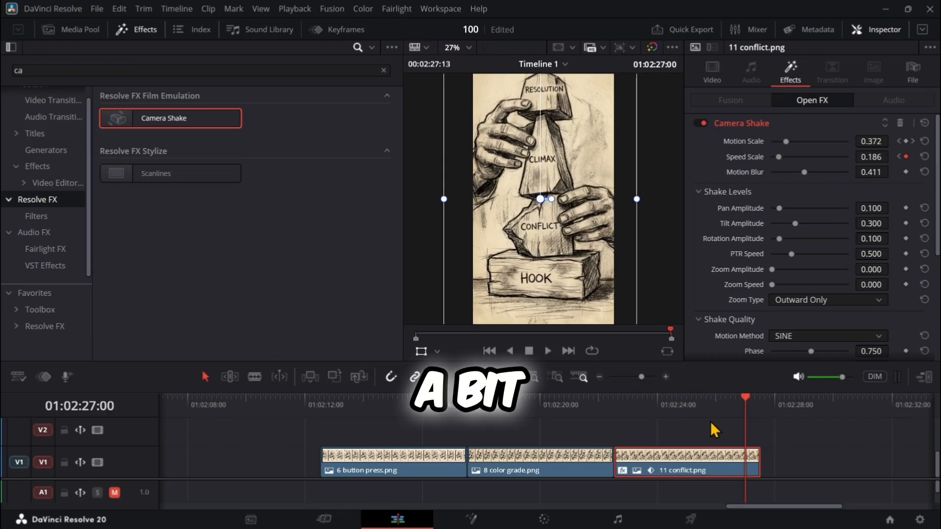
pyautogui.click(617, 409)
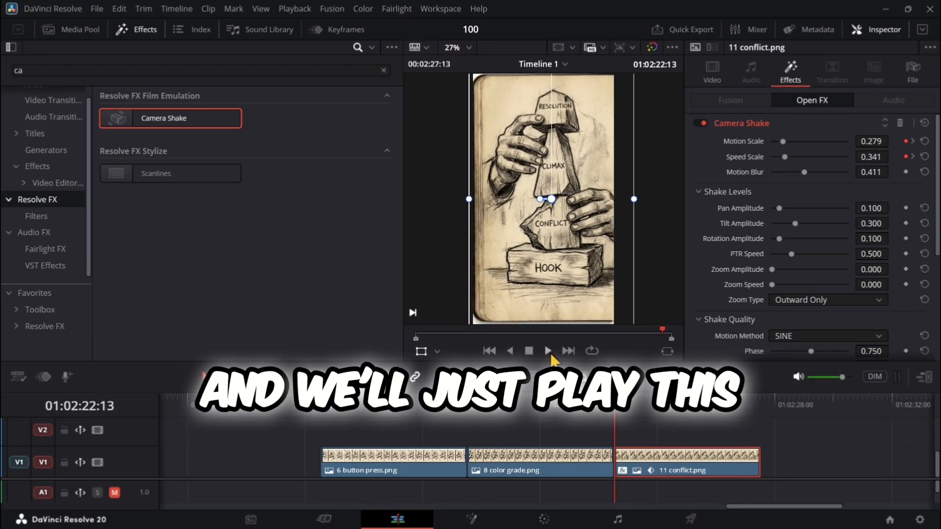
pyautogui.click(549, 352)
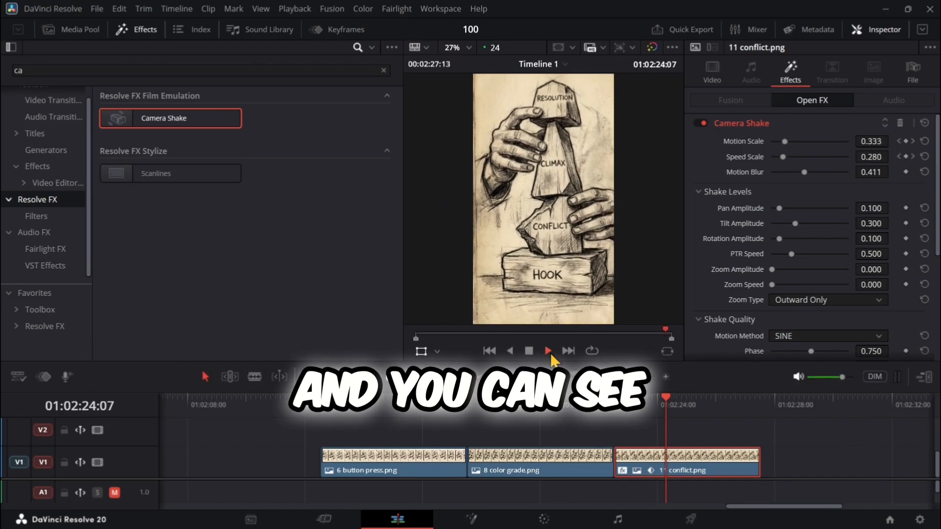
pyautogui.click(528, 351)
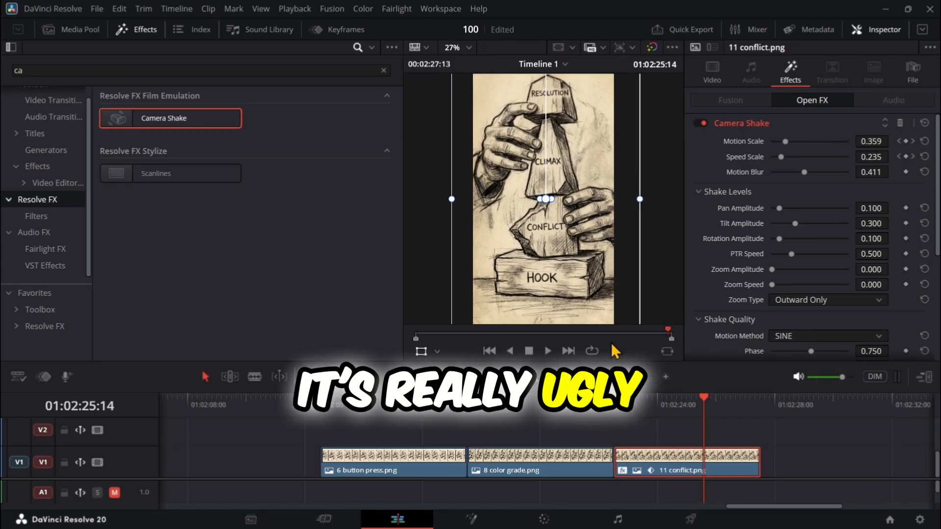
# - Undo the Speed Scale keyframes and the easing on the Motion Scale keyframe
pyautogui.hotkey('ctrl', 'z')
pyautogui.hotkey('ctrl', 'z')
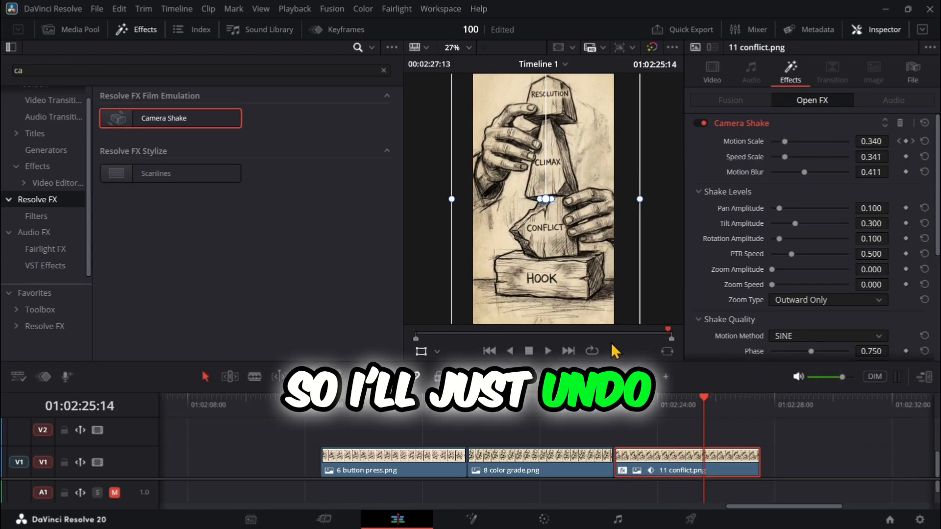
pyautogui.hotkey('ctrl', 'z')
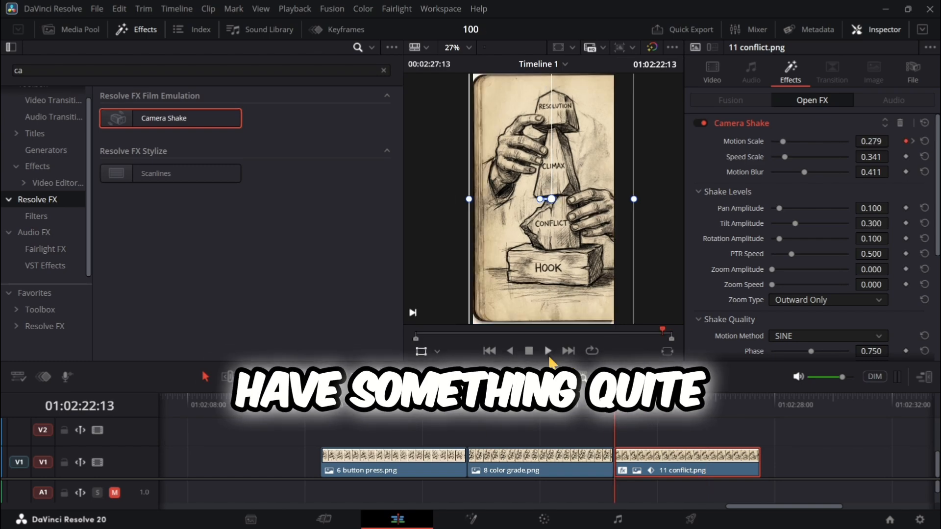
# - Preview 11 conflict.png from its start, show its video settings, and play the opening of 6 button press.png for comparison
pyautogui.click(550, 357)
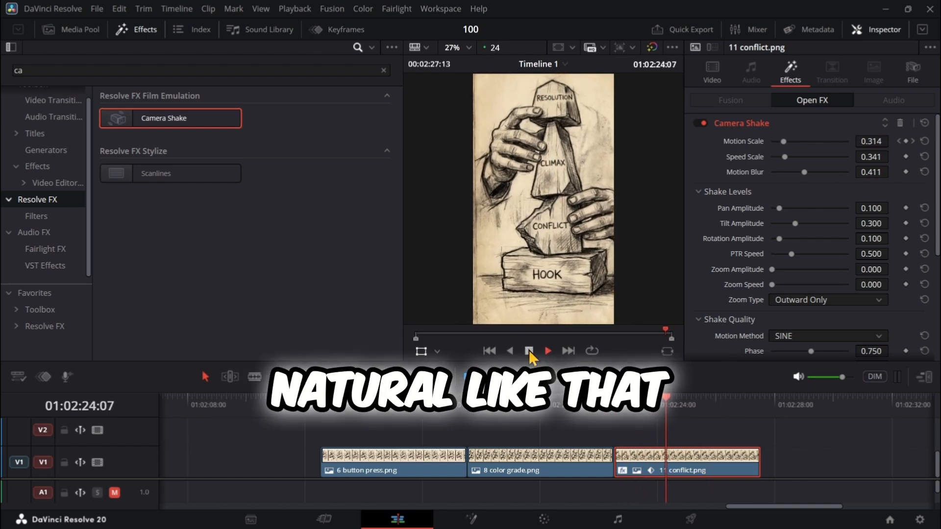
pyautogui.click(528, 351)
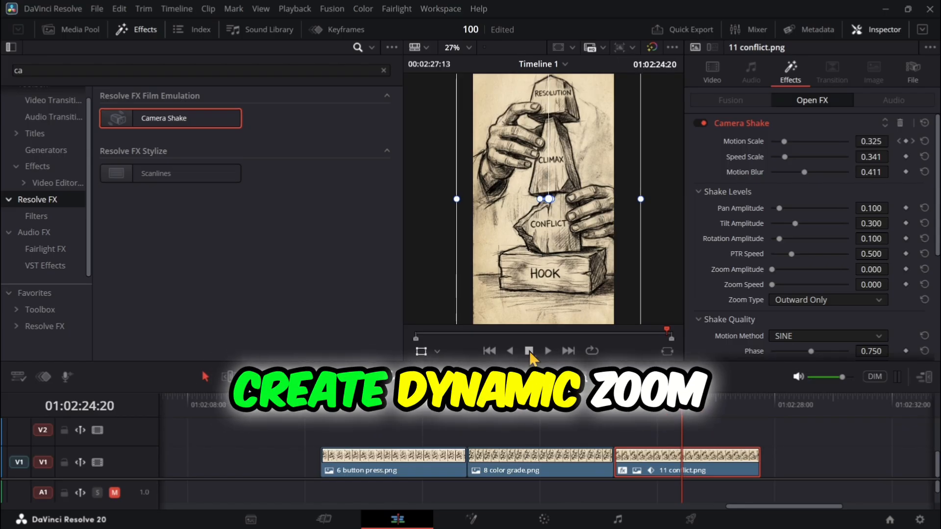
pyautogui.moveTo(504, 414); pyautogui.dragTo(331, 413)
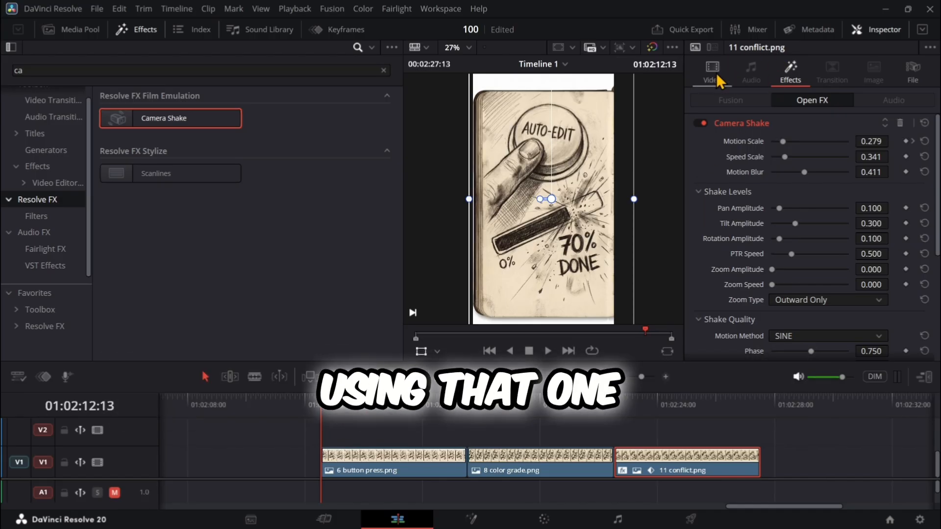
pyautogui.click(716, 73)
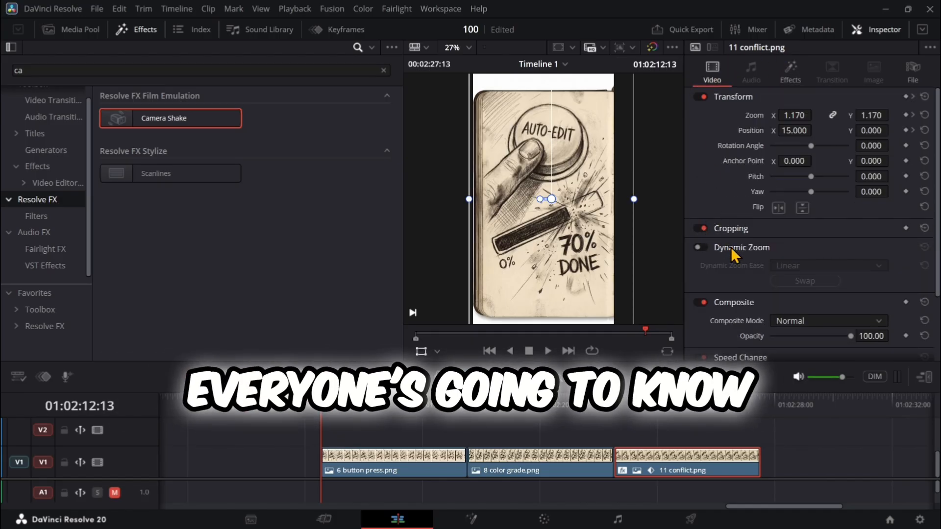
pyautogui.click(548, 351)
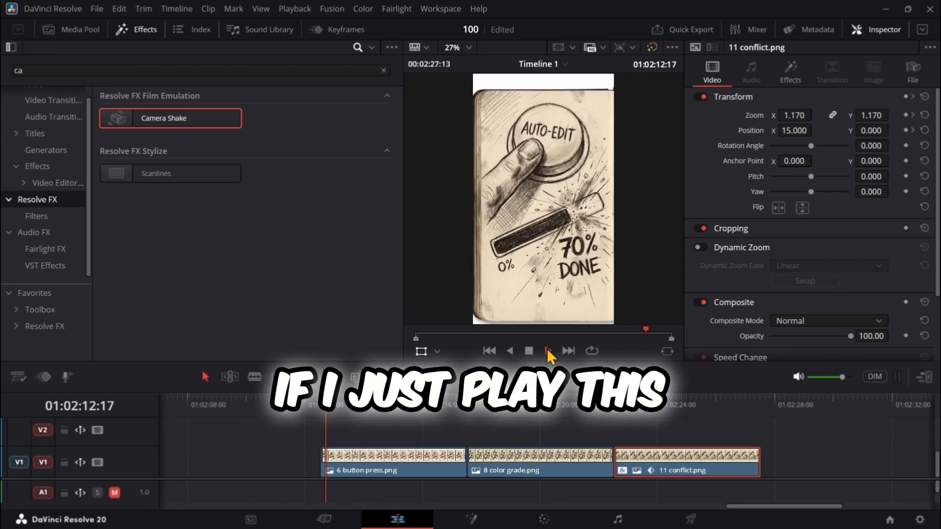
pyautogui.click(530, 351)
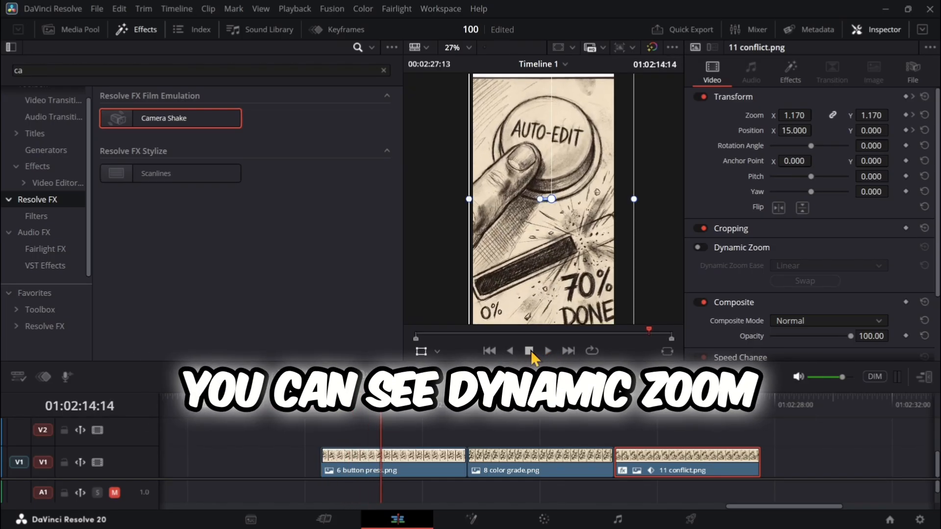
# - Scrub through 11 conflict.png to its end, deselect the clip, and return the playhead to the start of 6 button press.png
pyautogui.click(683, 409)
pyautogui.moveTo(684, 408); pyautogui.dragTo(757, 408)
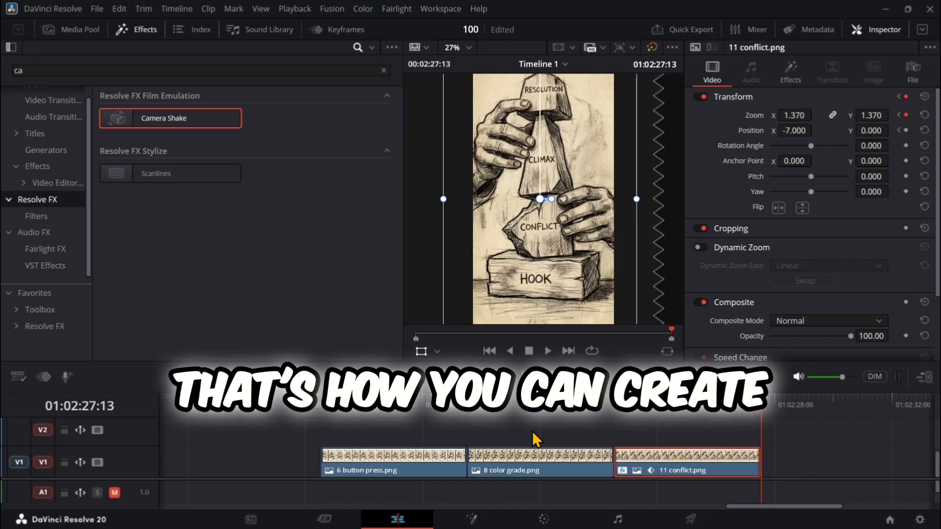
pyautogui.click(548, 424)
pyautogui.moveTo(423, 413); pyautogui.dragTo(323, 414)
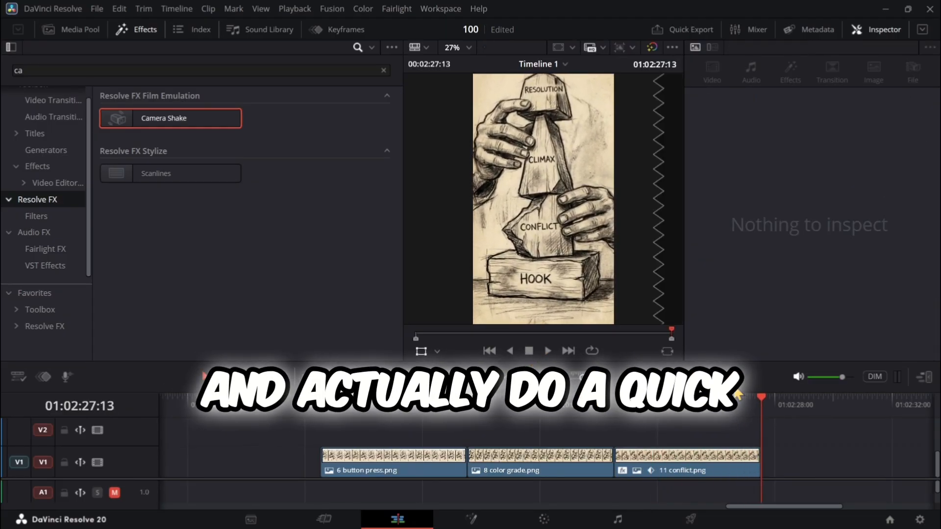
pyautogui.moveTo(754, 400); pyautogui.dragTo(325, 408)
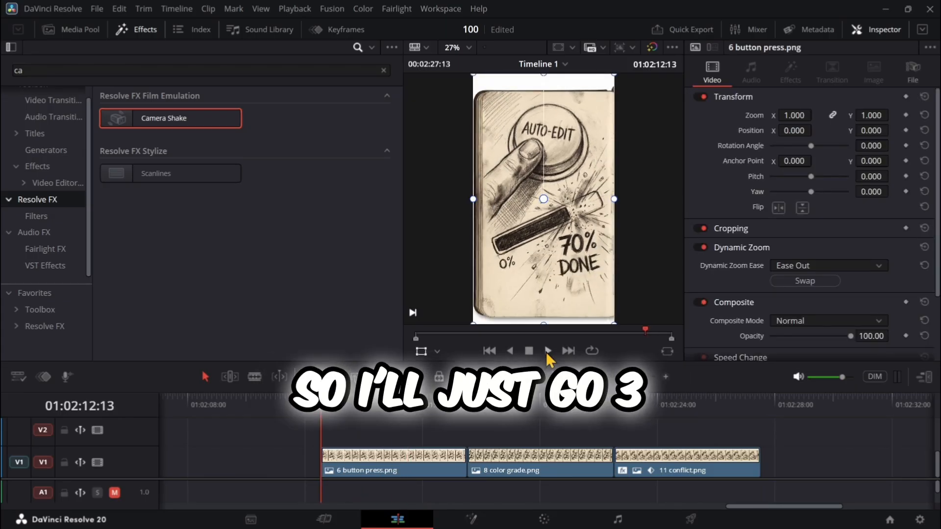